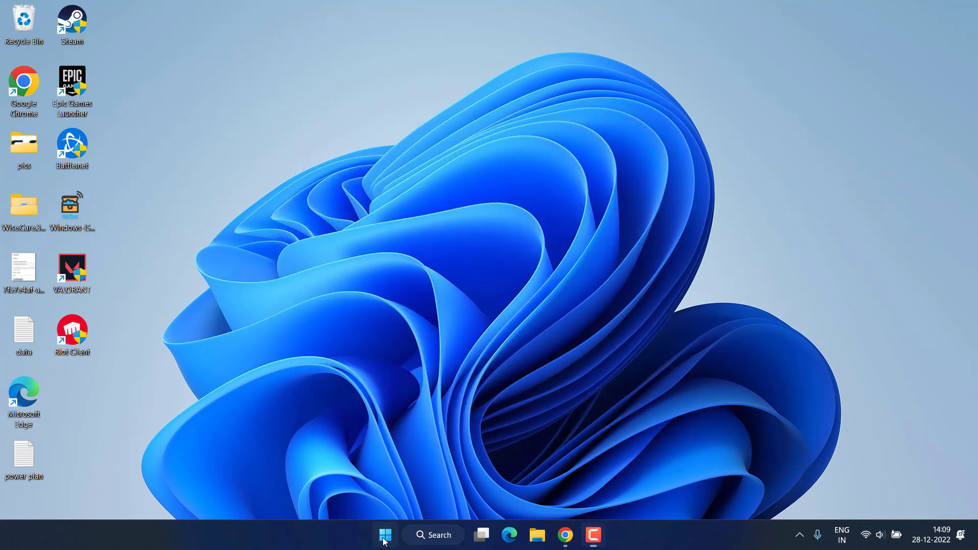
{"action": "right_click", "coordinate": [384, 540]}
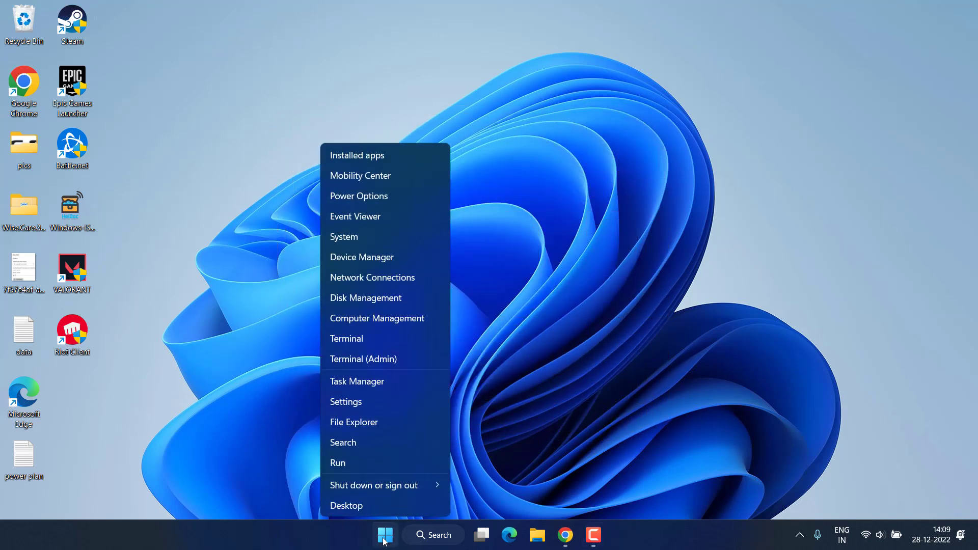
{"action": "left_click", "coordinate": [374, 257]}
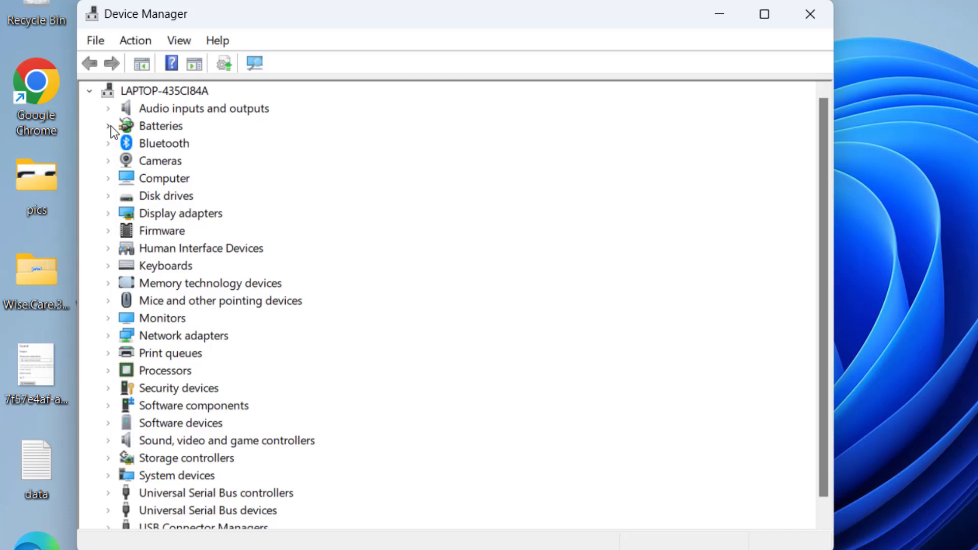
{"action": "left_click", "coordinate": [109, 126]}
{"action": "left_click", "coordinate": [108, 127]}
{"action": "left_click", "coordinate": [109, 143]}
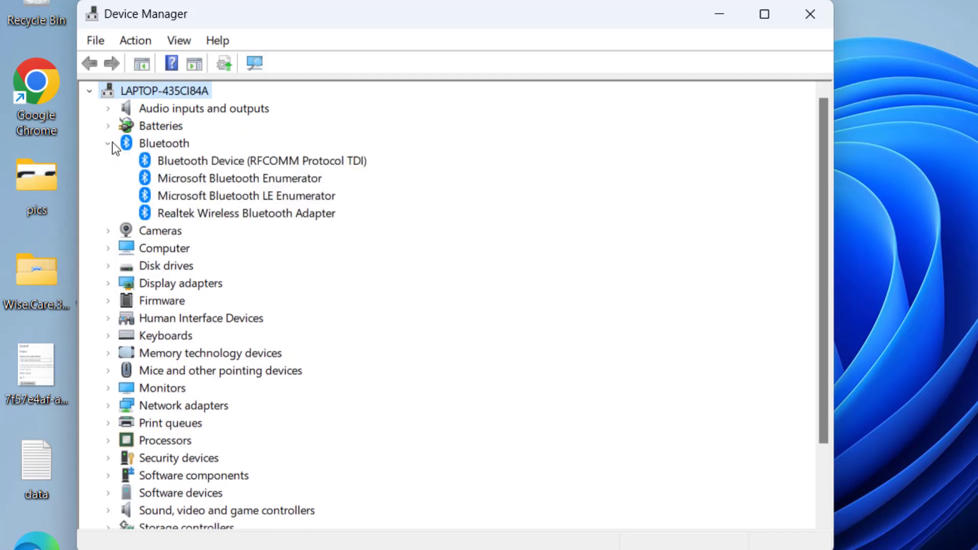
{"action": "left_click", "coordinate": [109, 144]}
{"action": "left_click", "coordinate": [111, 161]}
{"action": "left_click", "coordinate": [111, 162]}
{"action": "scroll", "coordinate": [122, 295], "scroll_direction": "down", "scroll_amount": 1}
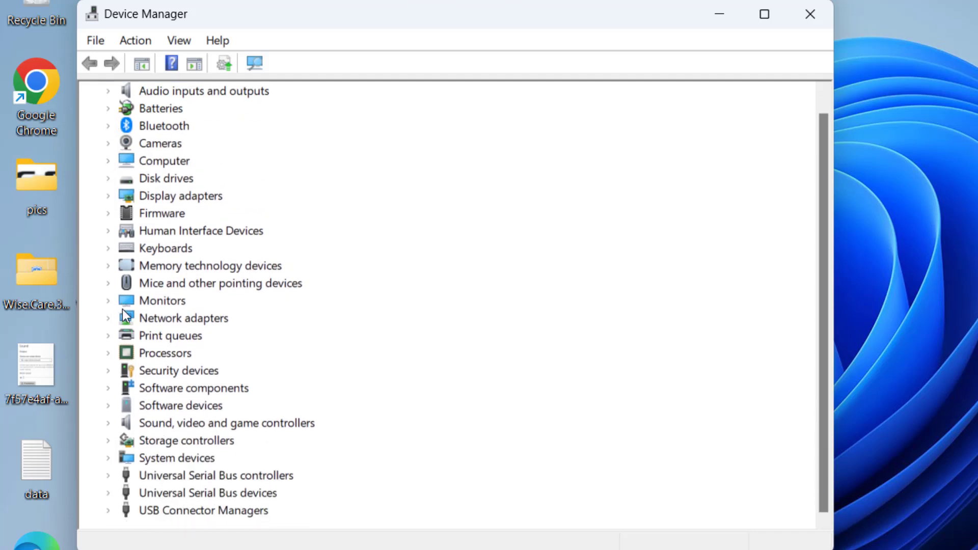
{"action": "left_click", "coordinate": [110, 423]}
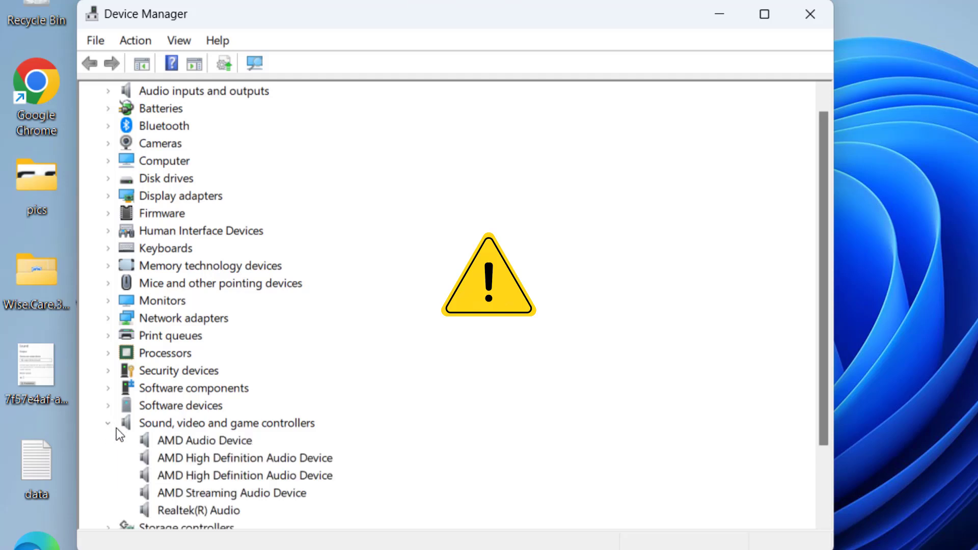
{"action": "left_click", "coordinate": [214, 442]}
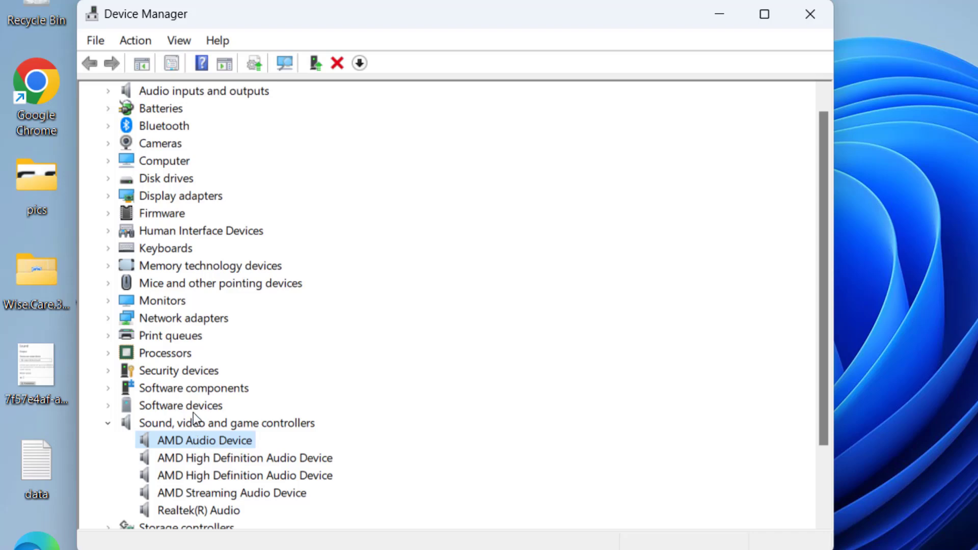
{"action": "left_click", "coordinate": [806, 14]}
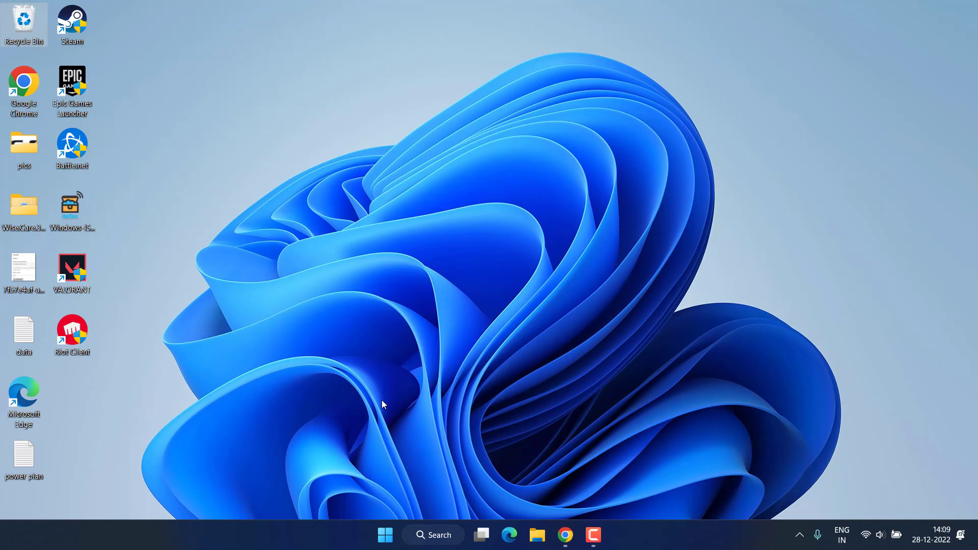
Launch Registry Editor by running regedit from the Win+X Run dialog.
{"action": "right_click", "coordinate": [384, 533]}
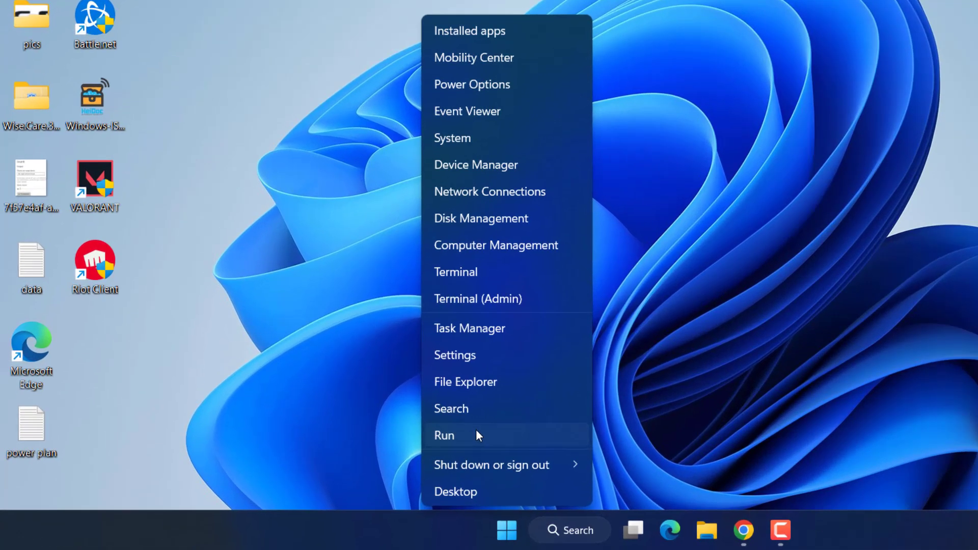
{"action": "left_click", "coordinate": [367, 463]}
{"action": "type", "text": "regedit"}
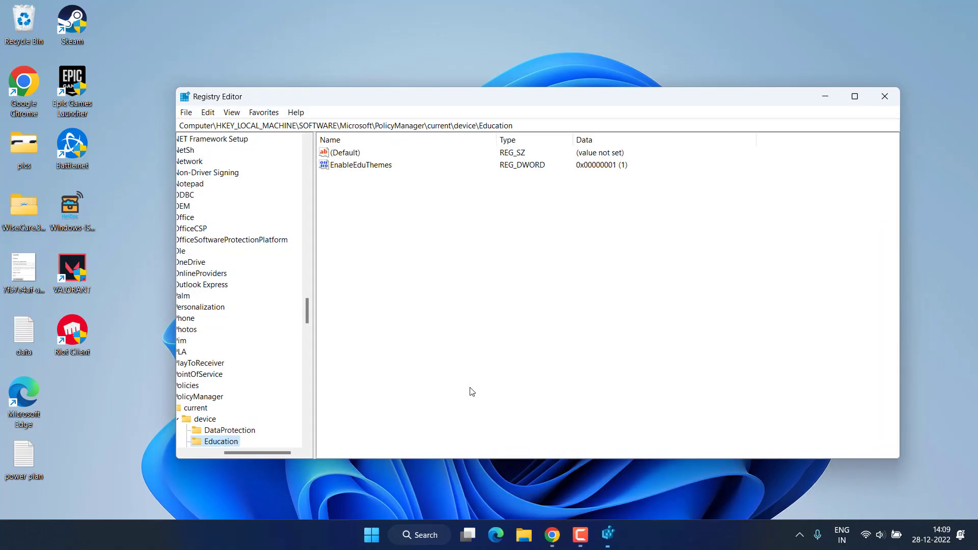
{"action": "left_click_drag", "start_coordinate": [256, 451], "coordinate": [227, 450]}
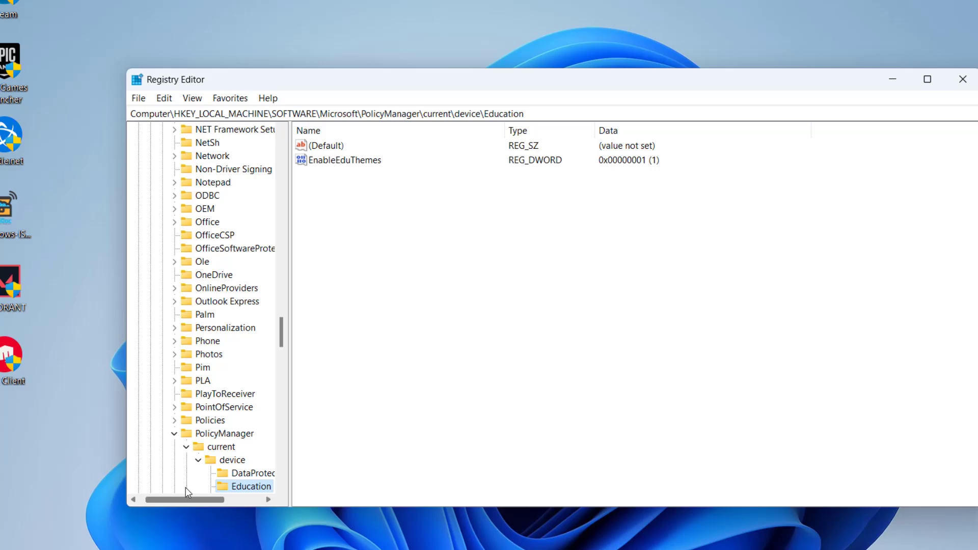
{"action": "scroll", "coordinate": [307, 309], "scroll_direction": "up", "scroll_amount": 1}
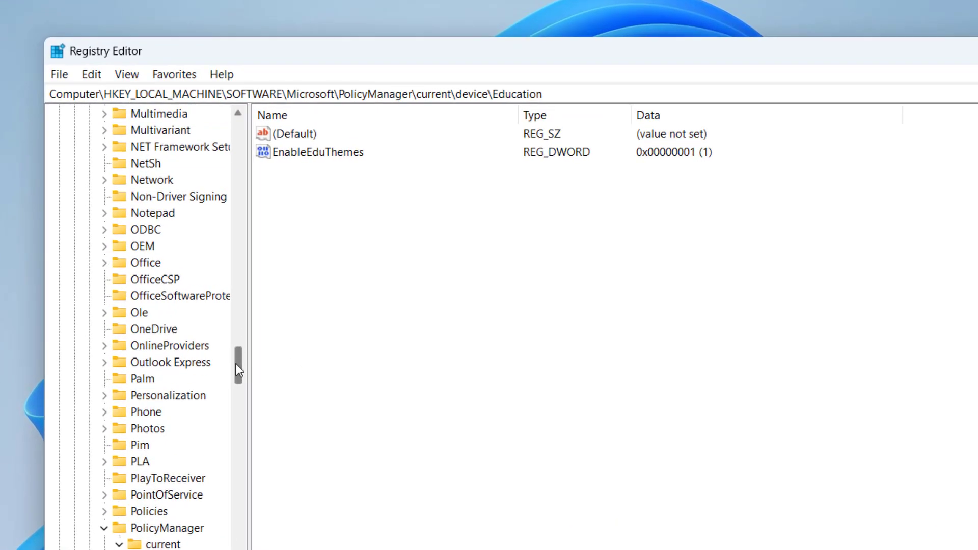
{"action": "left_click_drag", "start_coordinate": [236, 364], "coordinate": [269, 101]}
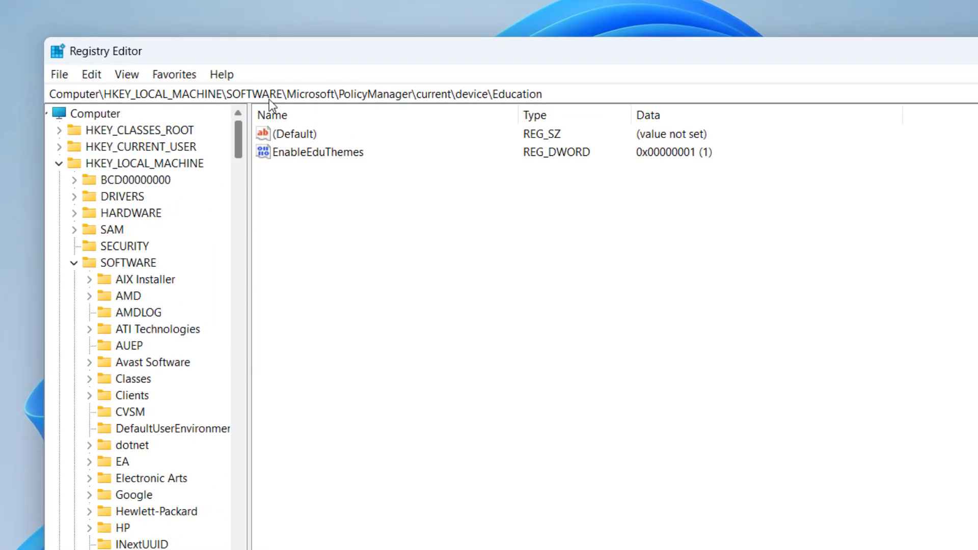
Go to HKEY_LOCAL_MACHINE\SYSTEM\CurrentControlSet\Control\DeviceGuard\Scenarios by pasting the path in the address bar.
{"action": "left_click", "coordinate": [70, 162]}
{"action": "left_click", "coordinate": [222, 74]}
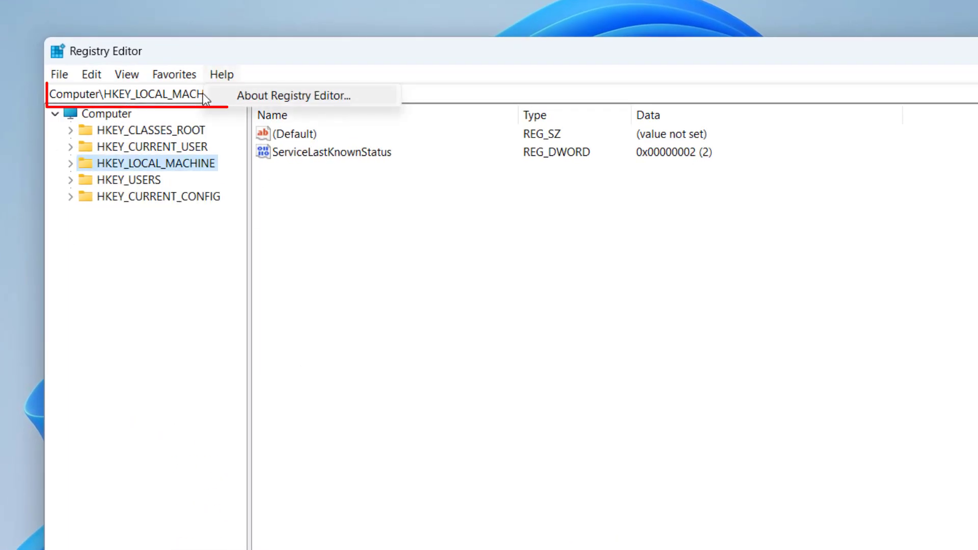
{"action": "left_click", "coordinate": [172, 94]}
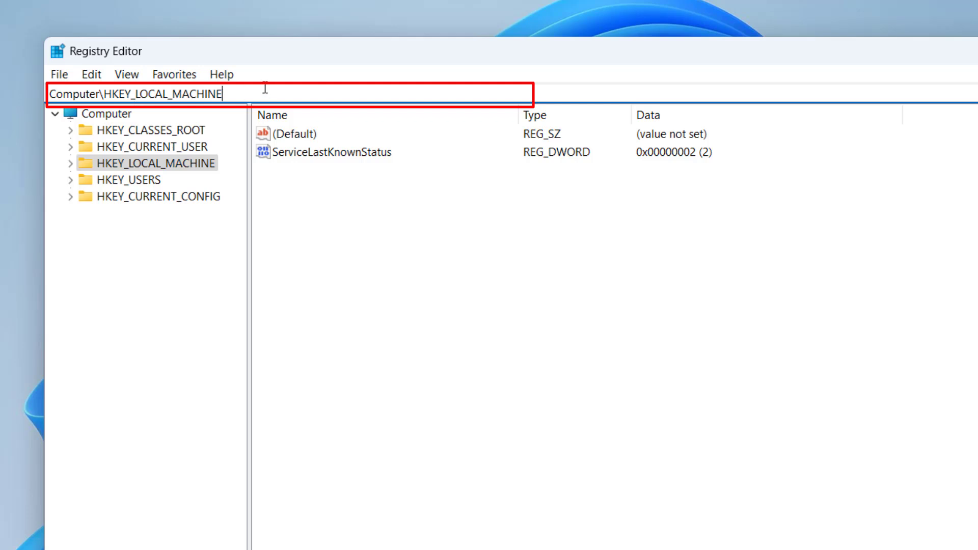
{"action": "key", "text": "Return"}
{"action": "left_click_drag", "start_coordinate": [265, 92], "coordinate": [49, 94]}
{"action": "type", "text": "Computer\\HKEY_LOCAL_MACHINE\\SYSTEM\\CurrentControlSet\\Control\\DeviceGuard\\Scenarios"}
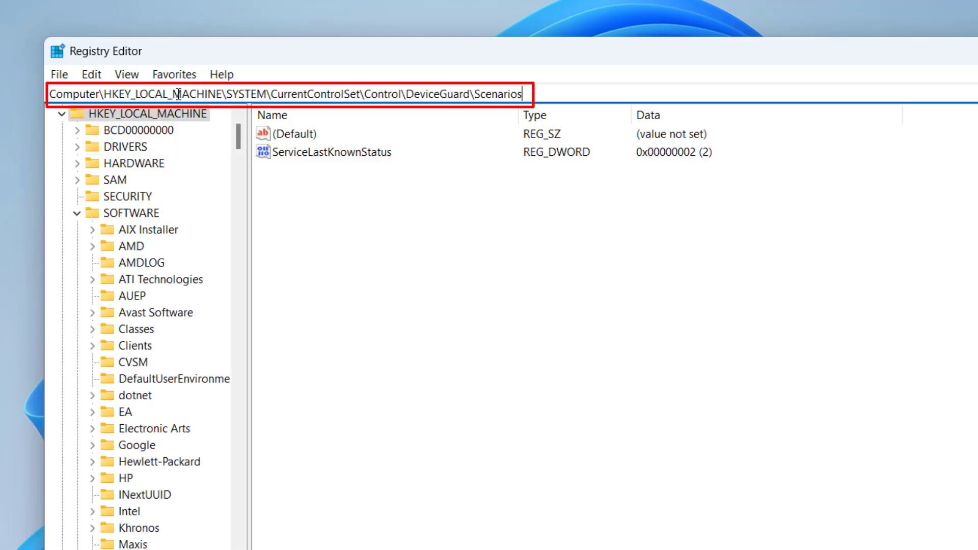
{"action": "key", "text": "Return"}
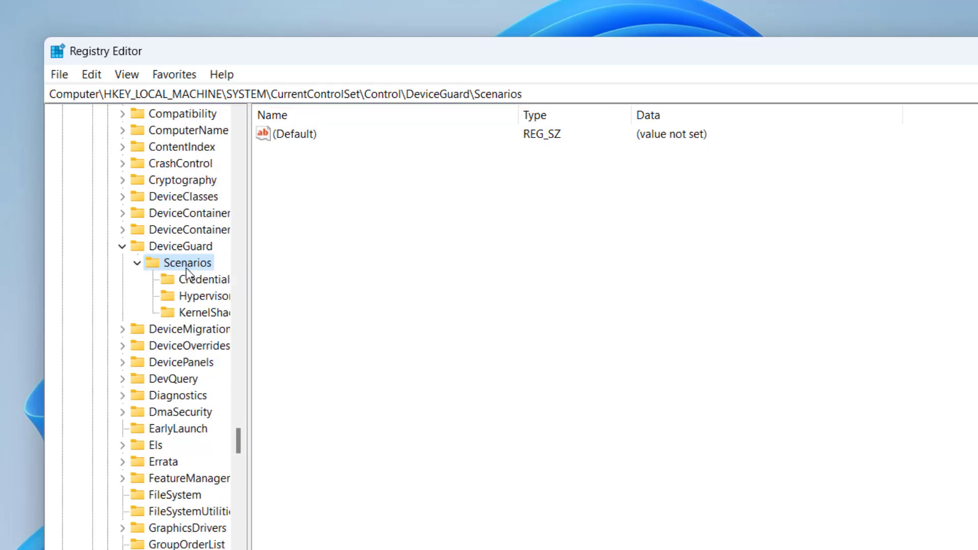
Create a new subkey under Scenarios, which becomes New Key #1.
{"action": "scroll", "coordinate": [168, 489], "scroll_direction": "right", "scroll_amount": 3}
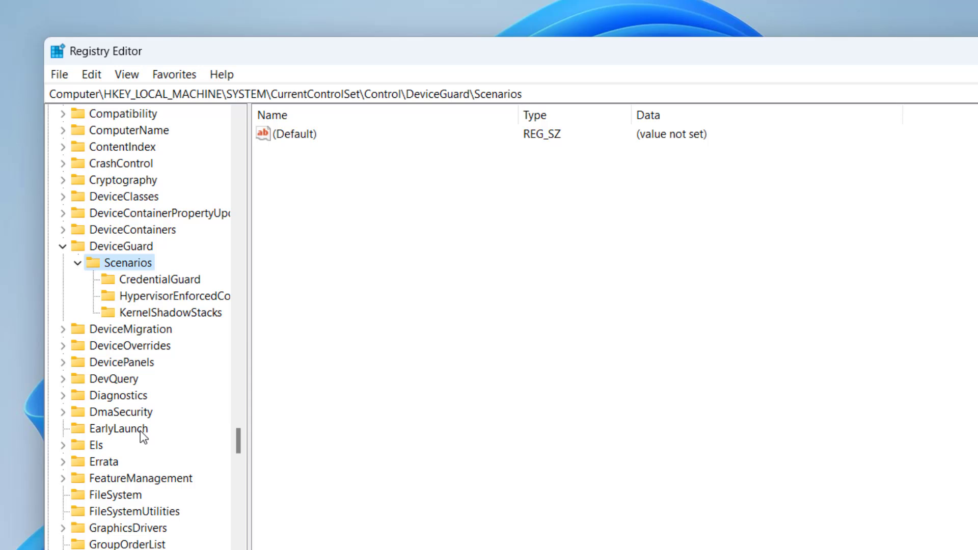
{"action": "left_click", "coordinate": [176, 298]}
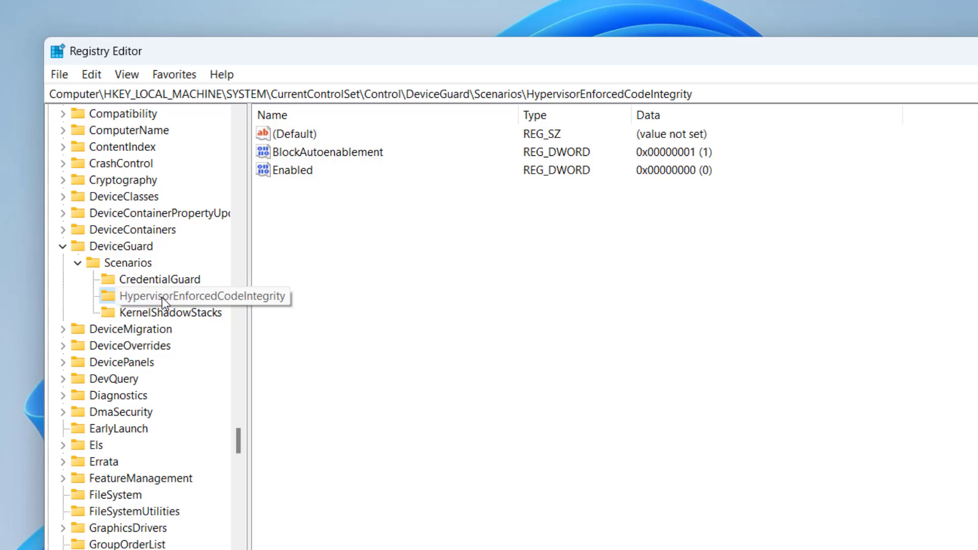
{"action": "right_click", "coordinate": [133, 261]}
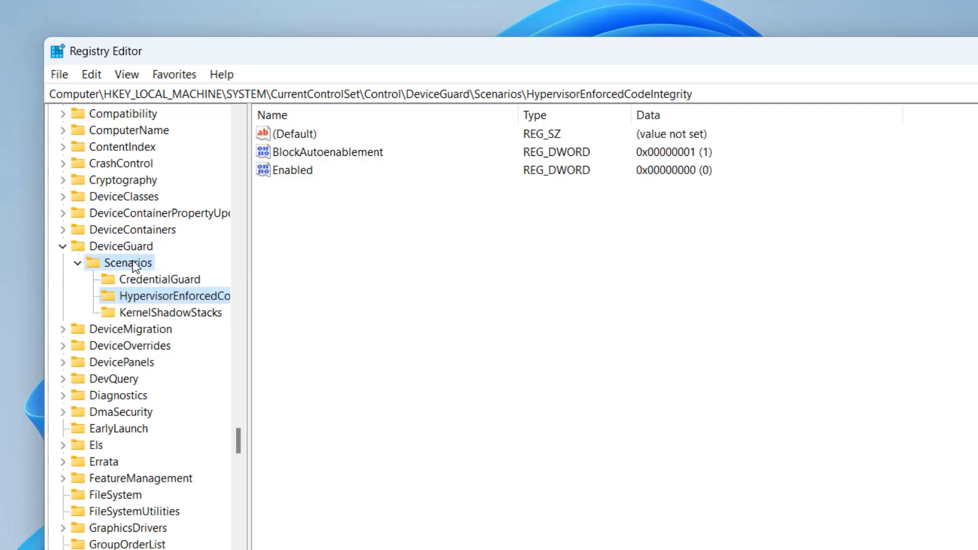
{"action": "mouse_move", "coordinate": [230, 296]}
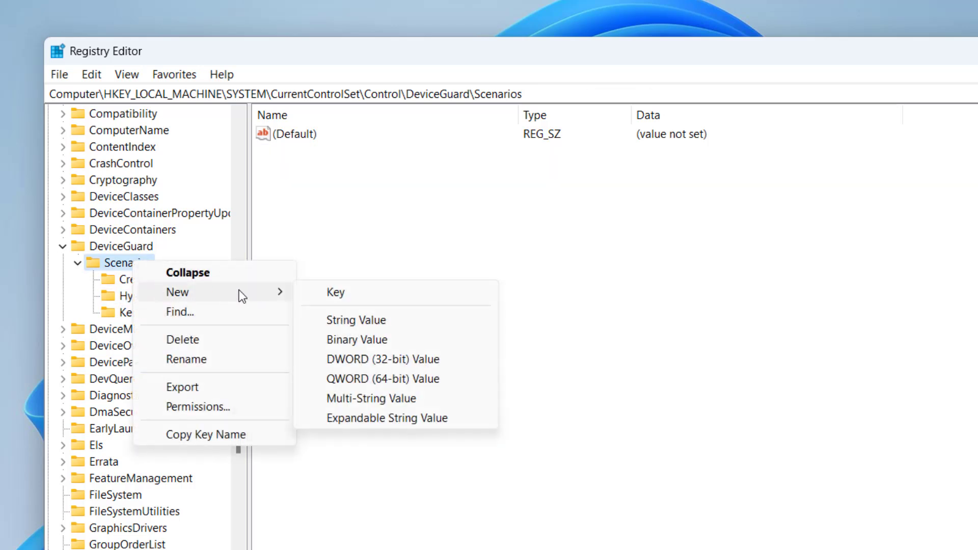
{"action": "left_click", "coordinate": [340, 289]}
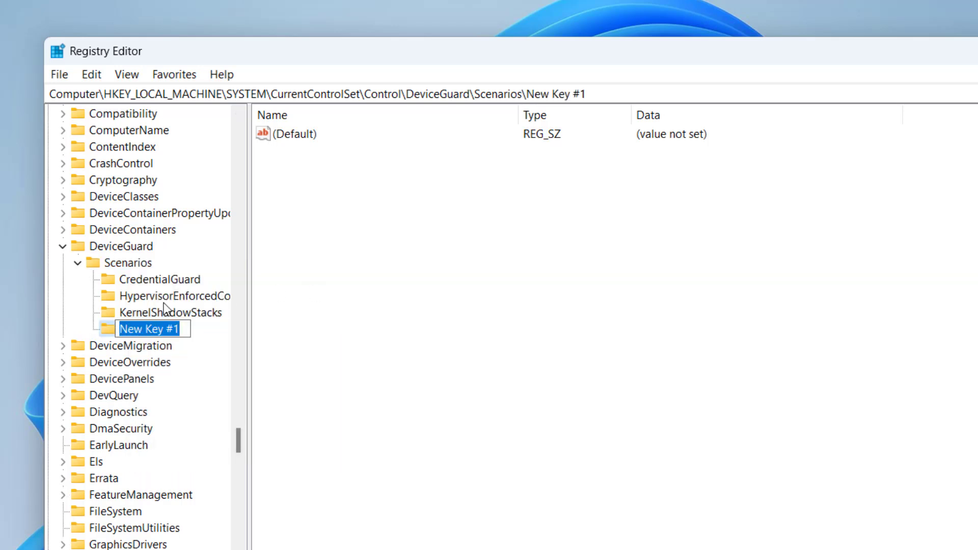
{"action": "key", "text": "Return"}
Delete the stray New Key #1 from under Scenarios.
{"action": "left_click", "coordinate": [150, 295]}
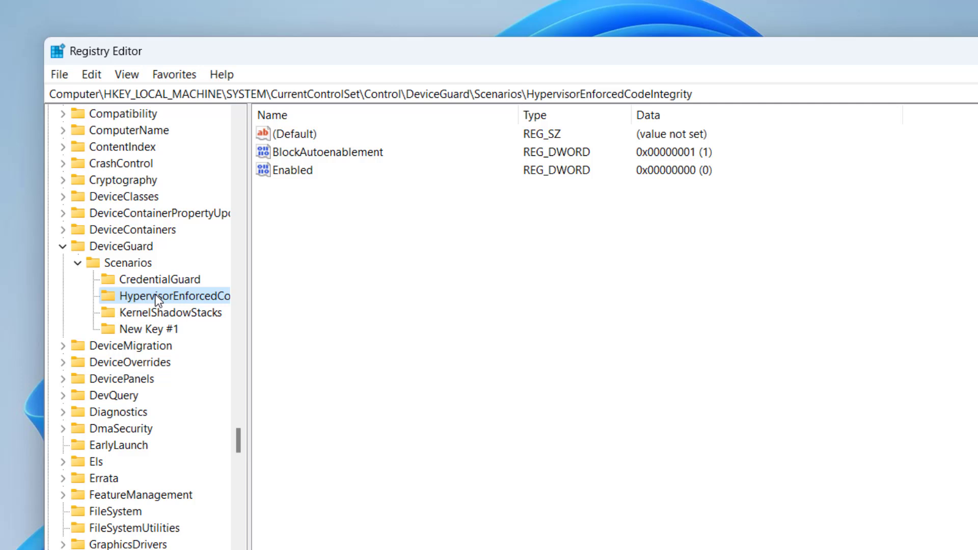
{"action": "left_click_drag", "start_coordinate": [250, 301], "coordinate": [322, 302]}
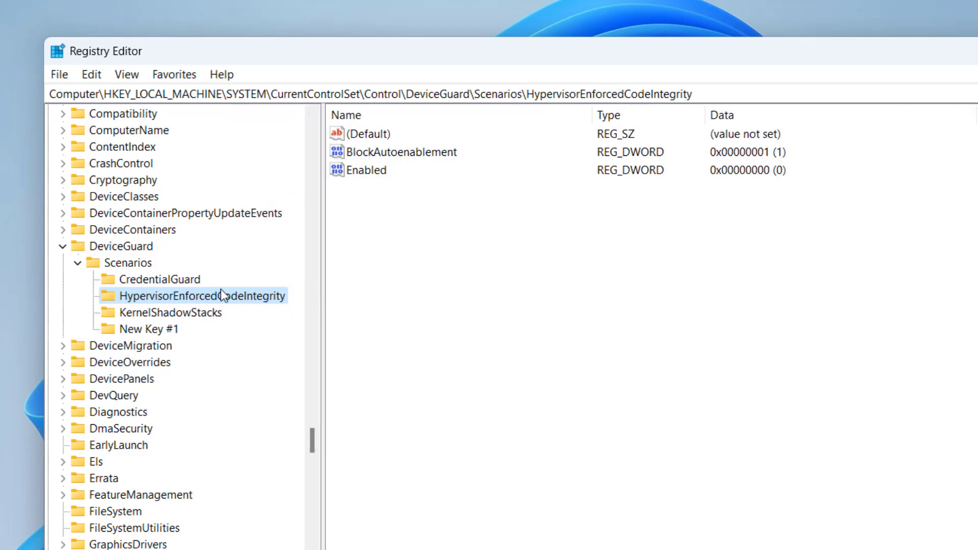
{"action": "left_click", "coordinate": [163, 330]}
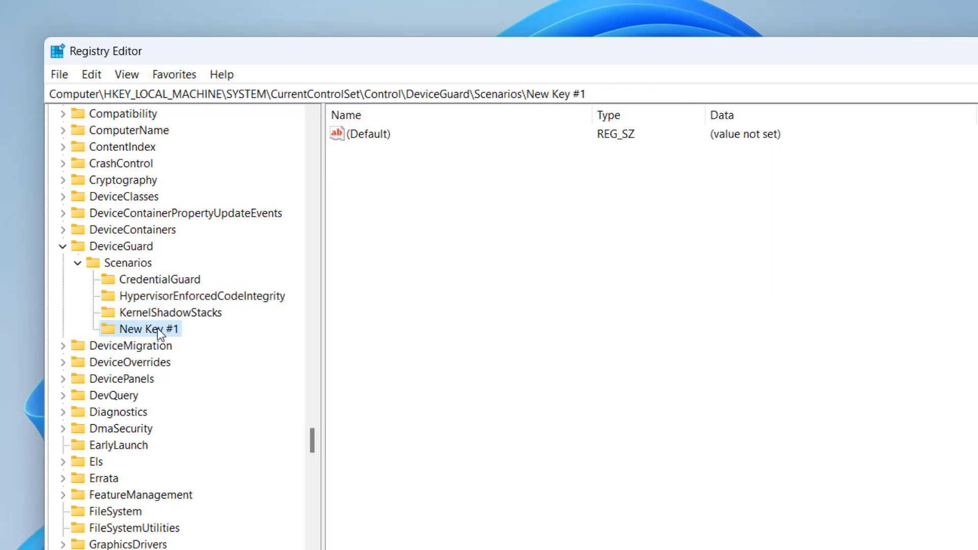
{"action": "right_click", "coordinate": [157, 327]}
{"action": "left_click", "coordinate": [204, 400]}
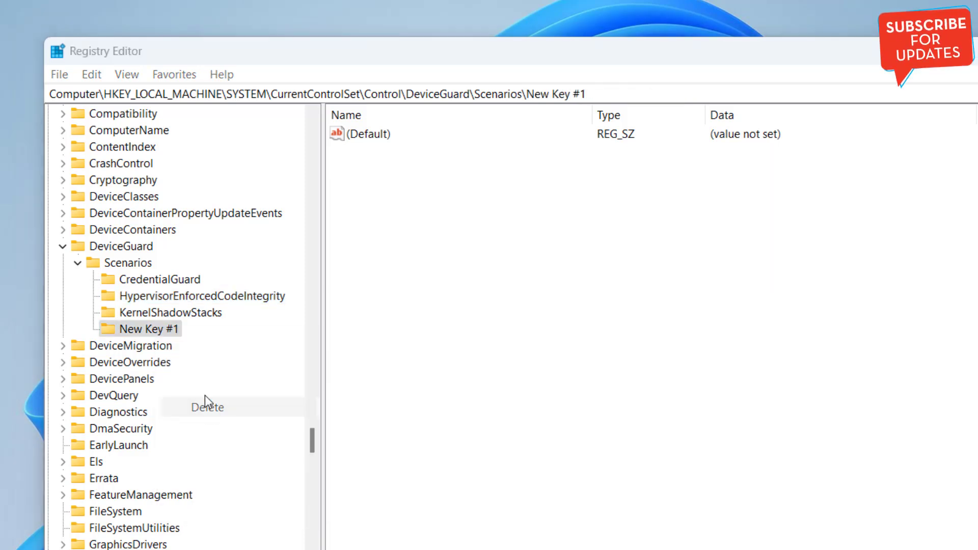
{"action": "left_click", "coordinate": [593, 299]}
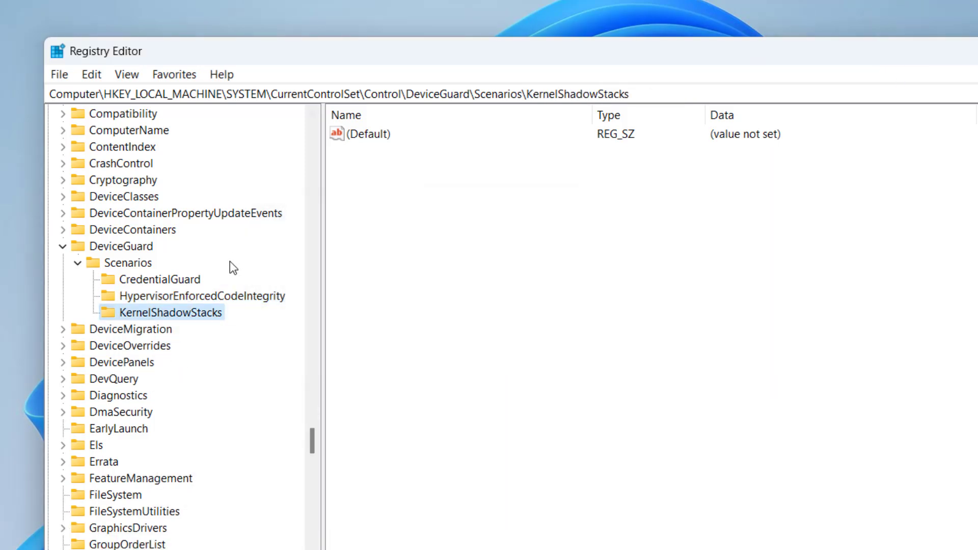
Change the Enabled DWORD's value data under HypervisorEnforcedCodeIntegrity to 0 and save it.
{"action": "left_click", "coordinate": [248, 296]}
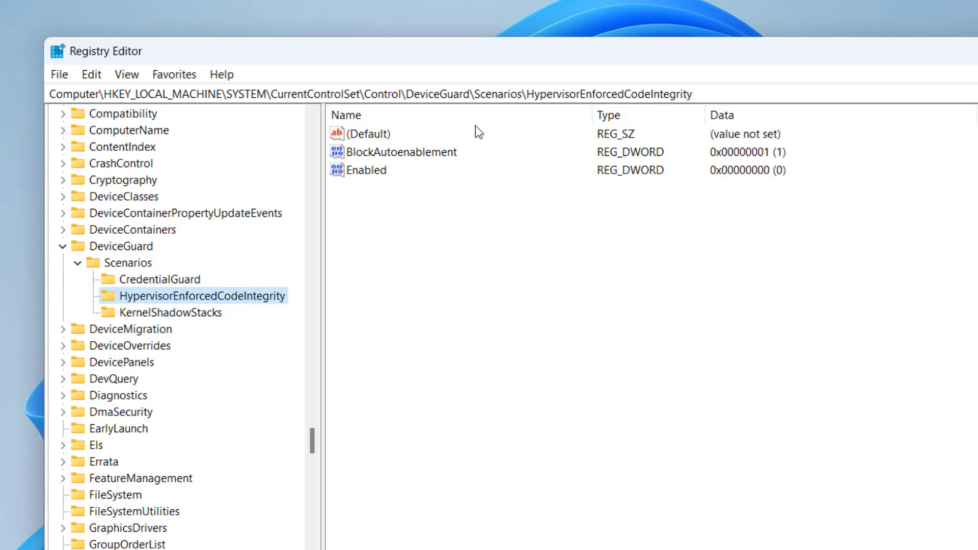
{"action": "left_click", "coordinate": [350, 171]}
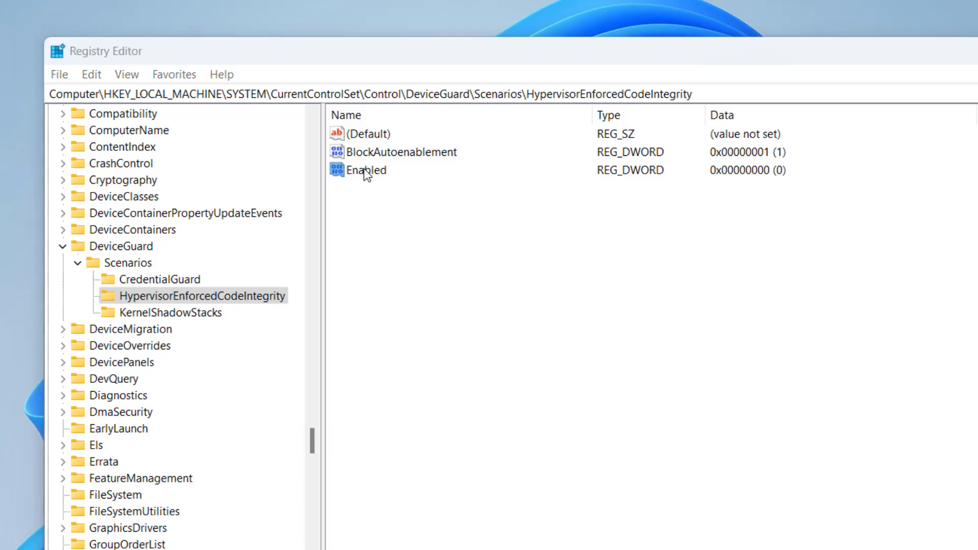
{"action": "double_click", "coordinate": [365, 171]}
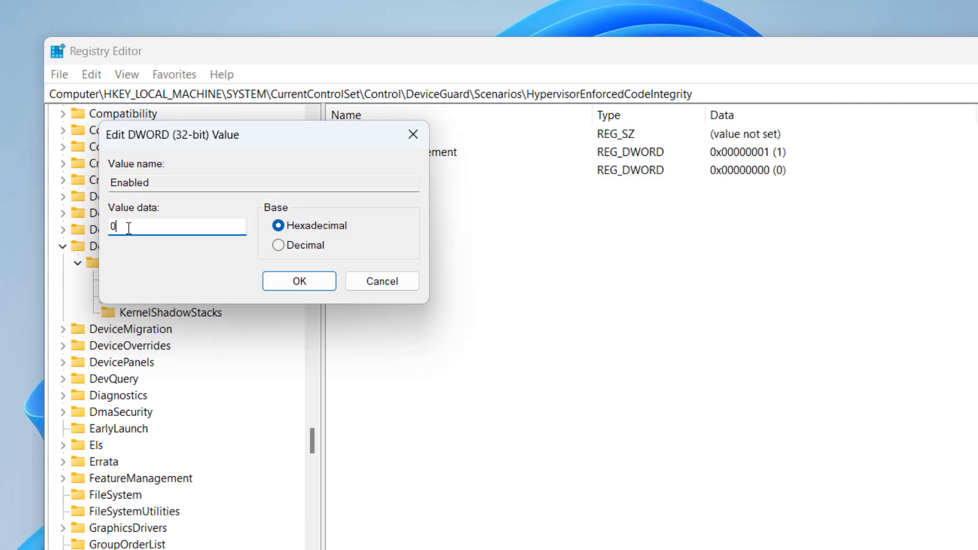
{"action": "type", "text": "1"}
{"action": "left_click_drag", "start_coordinate": [136, 233], "coordinate": [106, 213]}
{"action": "type", "text": "0"}
{"action": "left_click", "coordinate": [301, 281]}
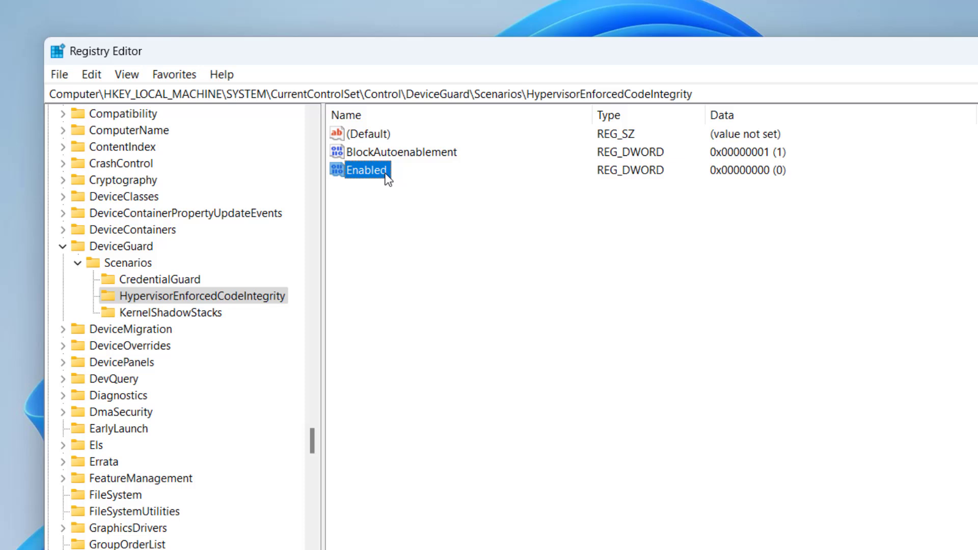
{"action": "left_click", "coordinate": [207, 300]}
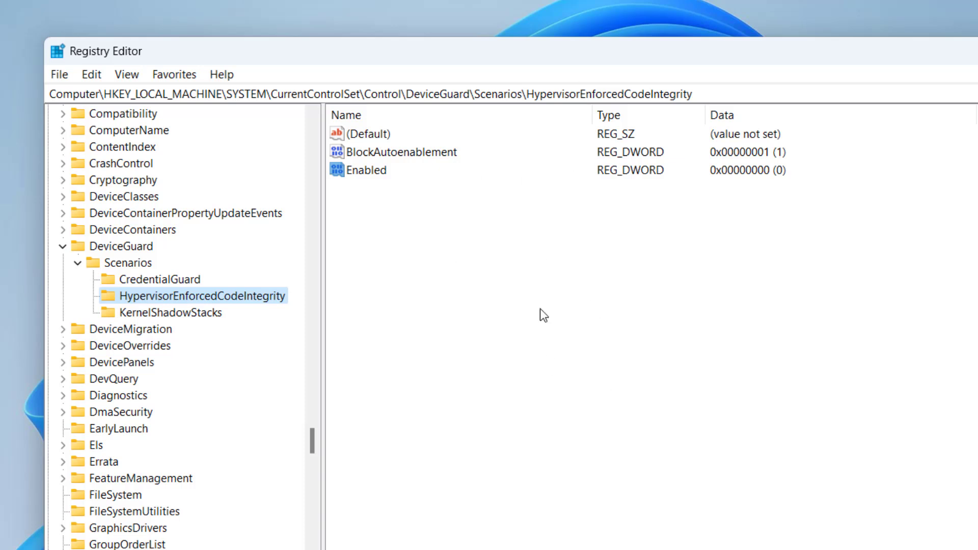
Try adding a DWORD named Enabled, dismiss the duplicate-name error, and delete New Value #1.
{"action": "right_click", "coordinate": [491, 285]}
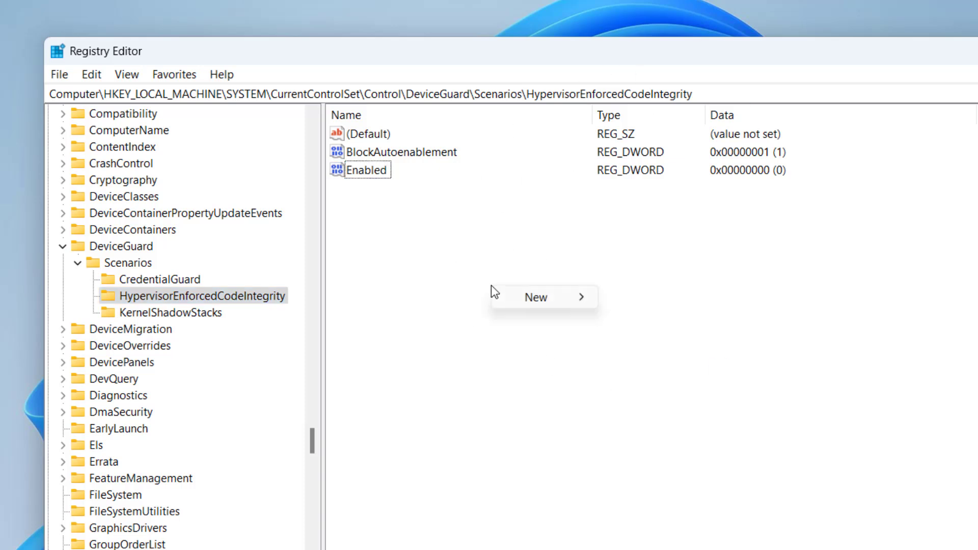
{"action": "mouse_move", "coordinate": [558, 301]}
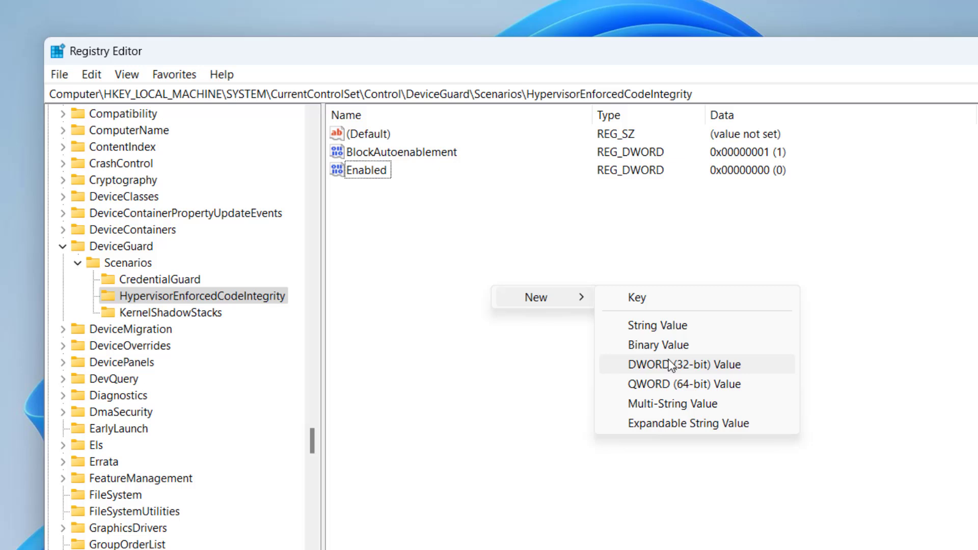
{"action": "left_click", "coordinate": [725, 373]}
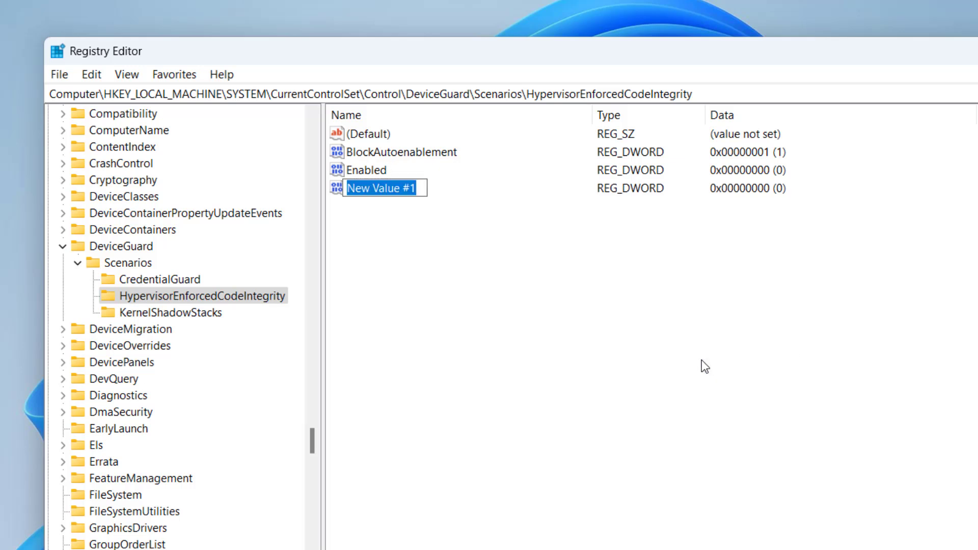
{"action": "type", "text": "Enabled"}
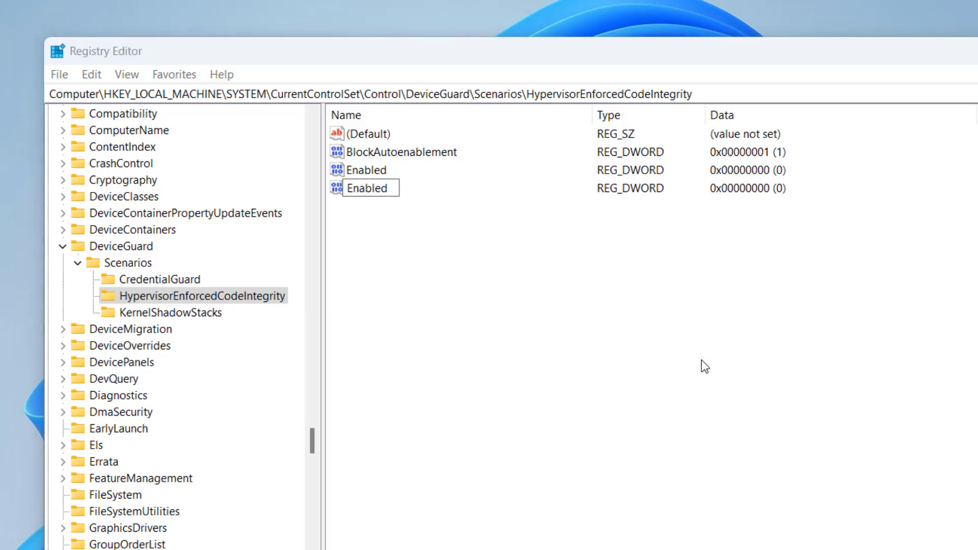
{"action": "key", "text": "Return"}
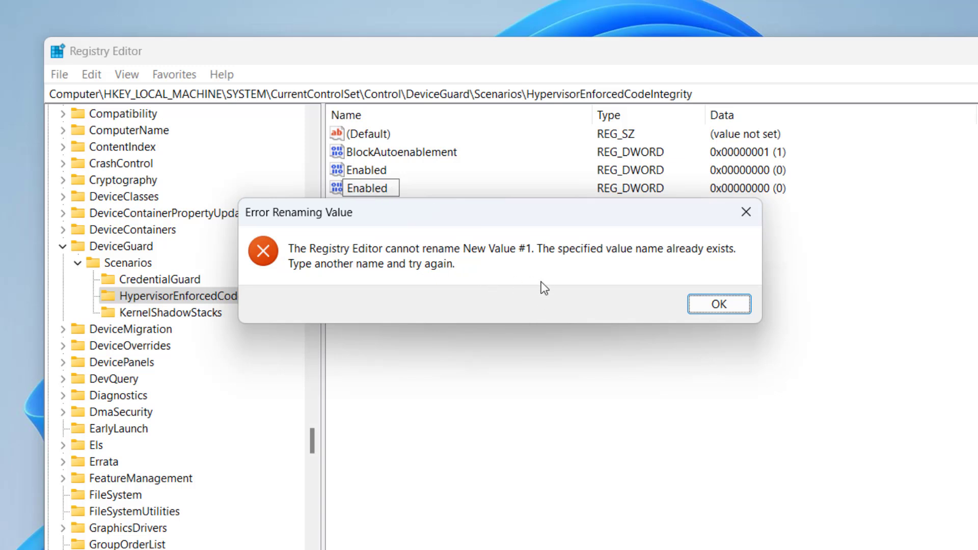
{"action": "left_click", "coordinate": [720, 305]}
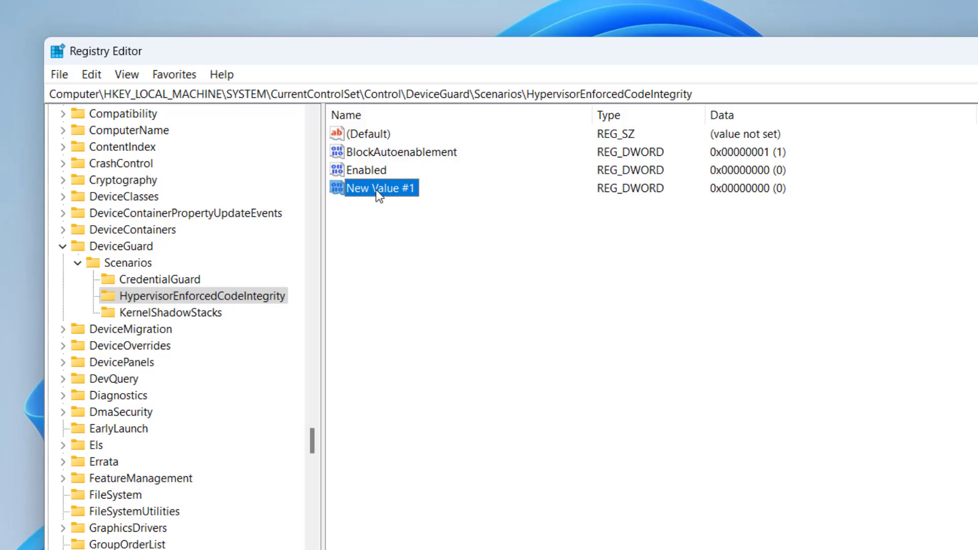
{"action": "key", "text": "Delete"}
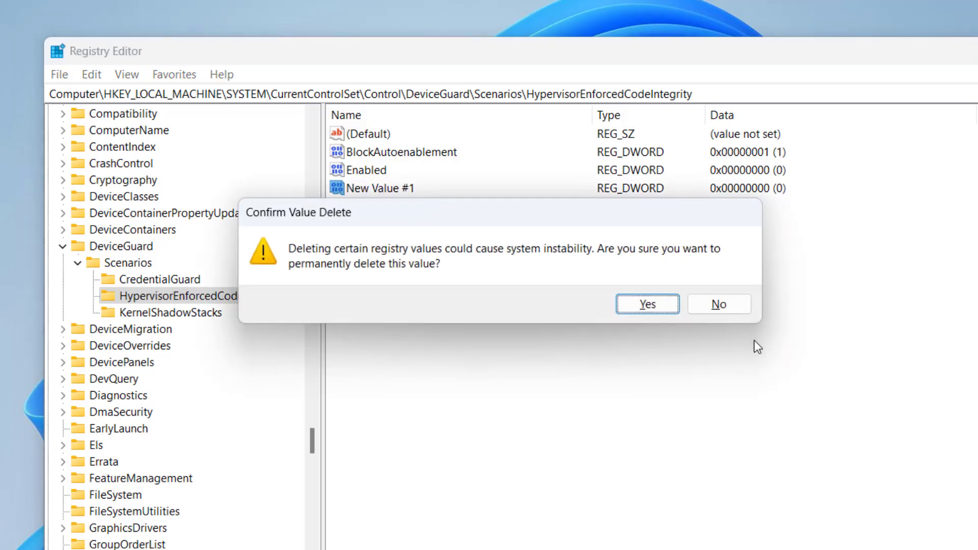
{"action": "left_click", "coordinate": [665, 304]}
Verify Enabled still holds 0, then close Registry Editor.
{"action": "left_click", "coordinate": [381, 172]}
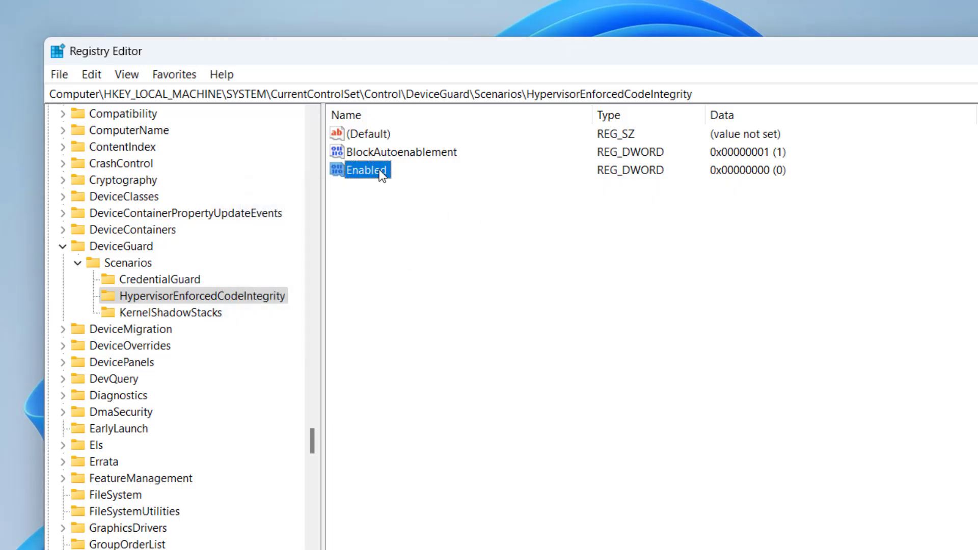
{"action": "double_click", "coordinate": [374, 174]}
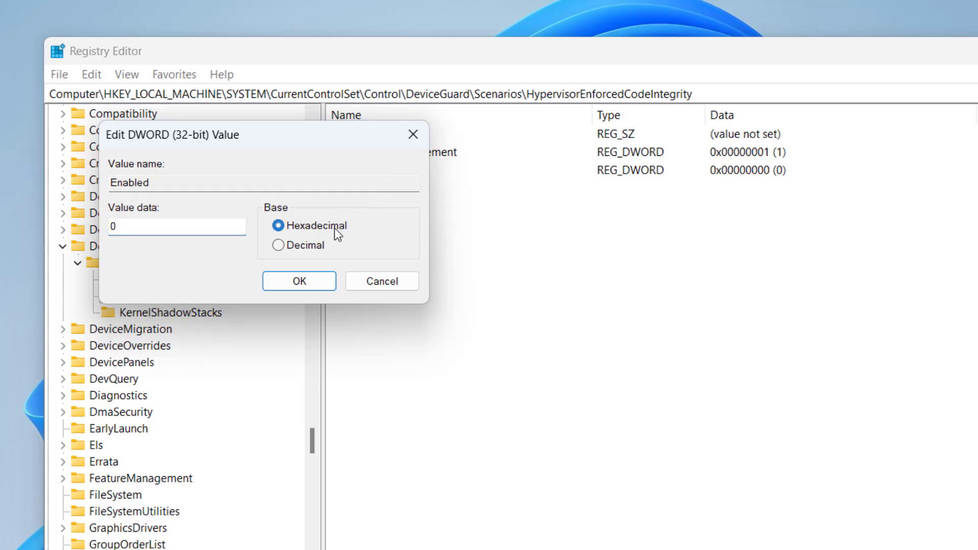
{"action": "left_click", "coordinate": [146, 225]}
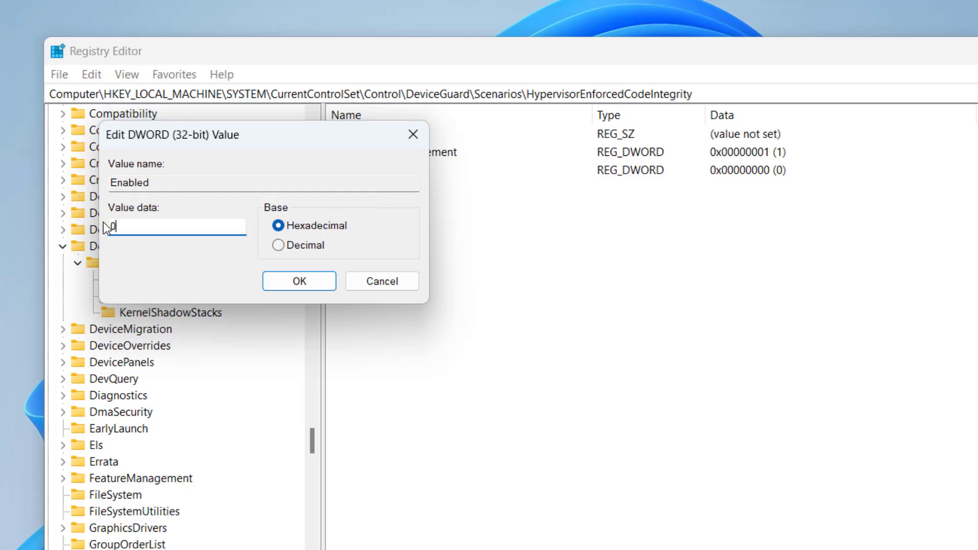
{"action": "left_click", "coordinate": [332, 283]}
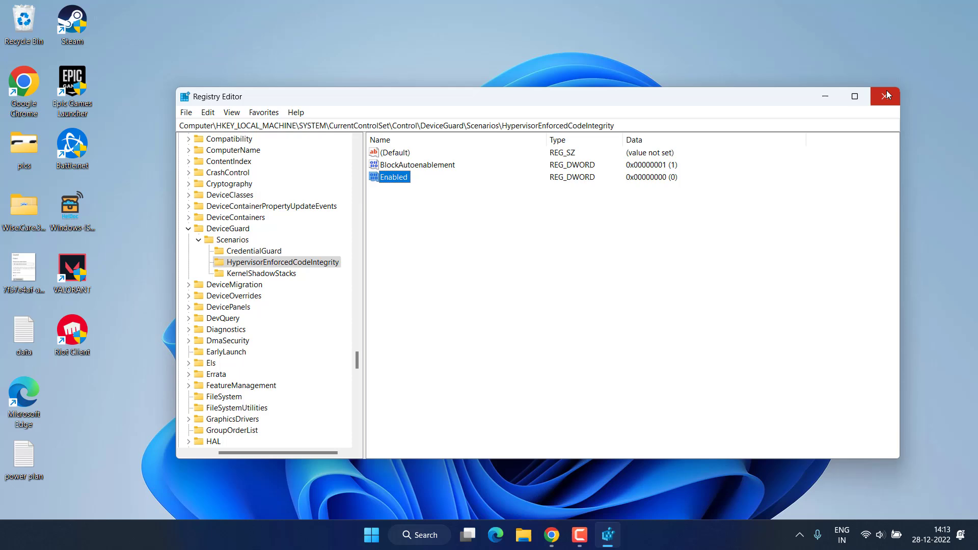
{"action": "left_click", "coordinate": [906, 91]}
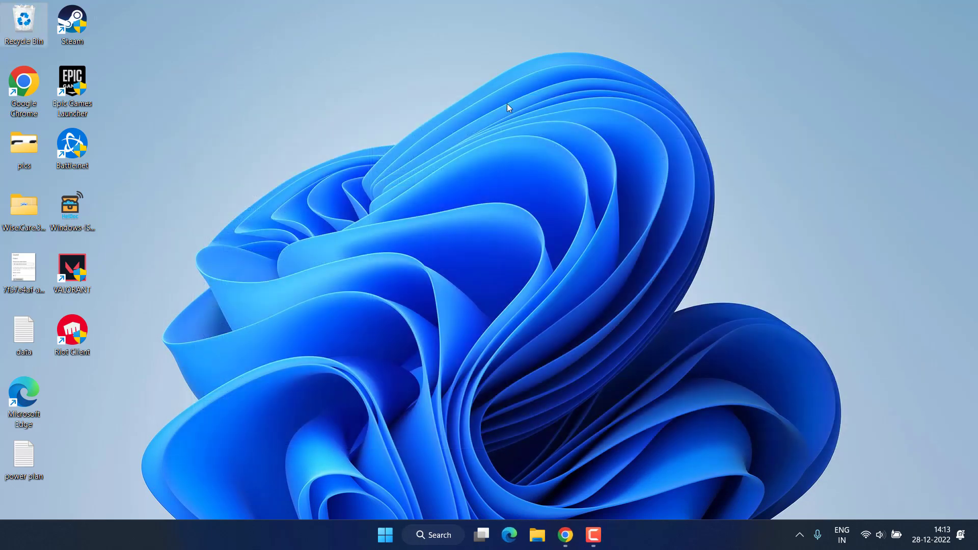
{"action": "key", "text": "d"}
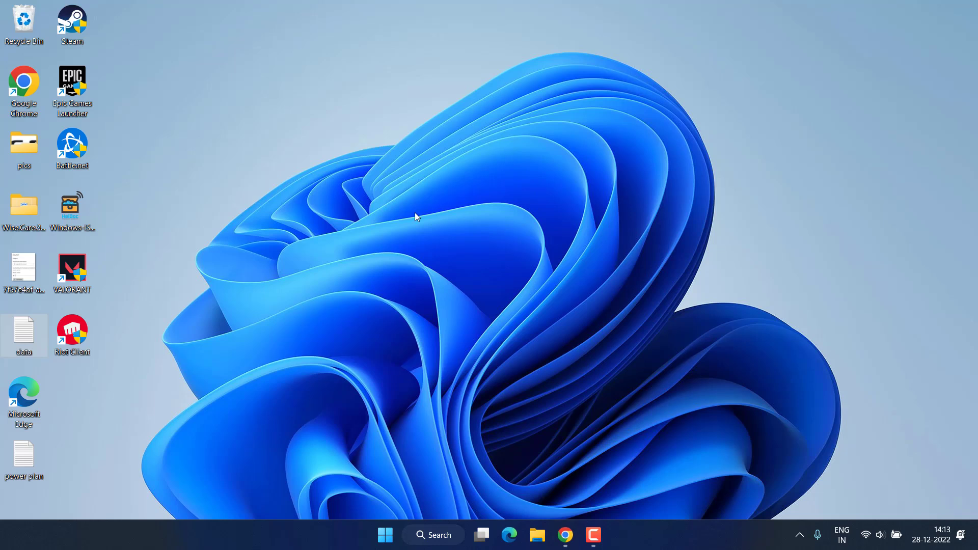
{"action": "left_click", "coordinate": [564, 535]}
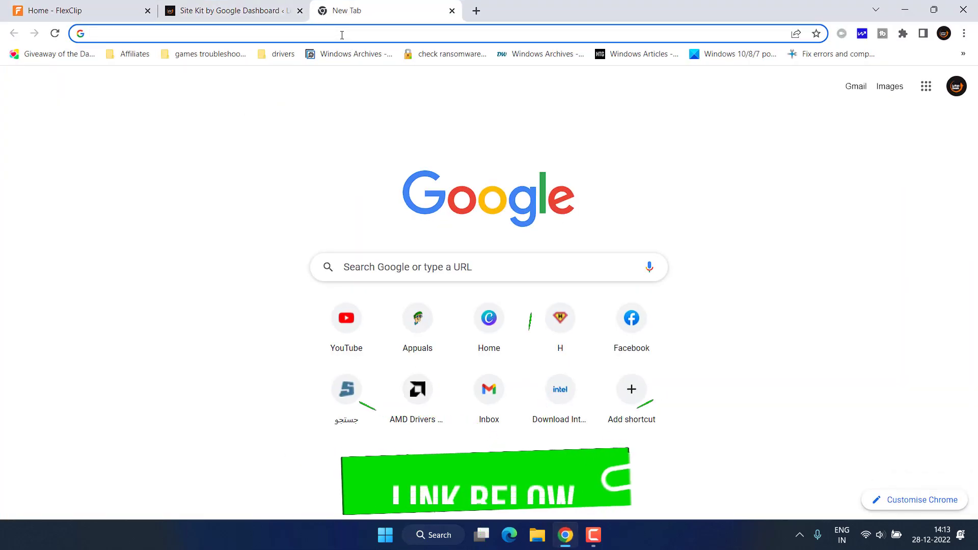
{"action": "left_click", "coordinate": [342, 34]}
{"action": "type", "text": "https://live.sysinternals.com/autoruns.exe"}
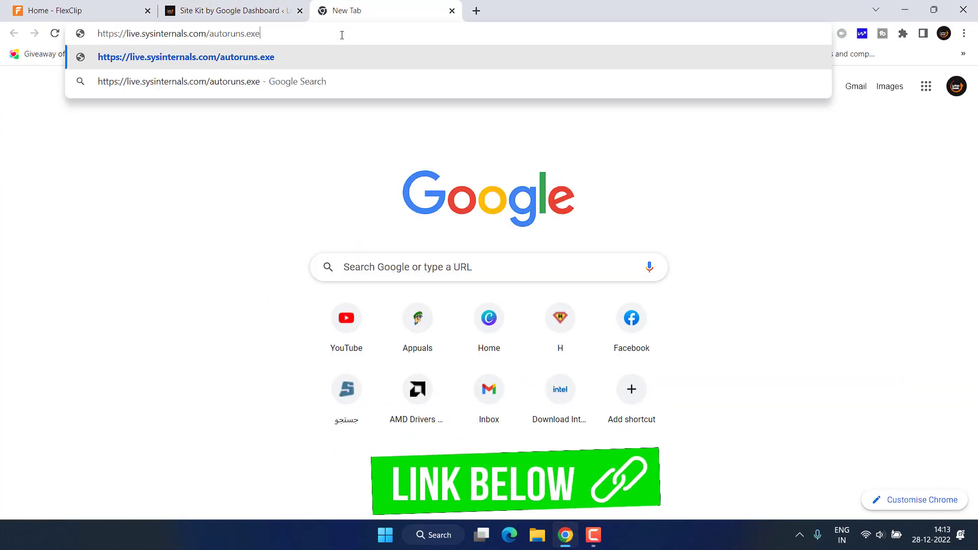
{"action": "key", "text": "Return"}
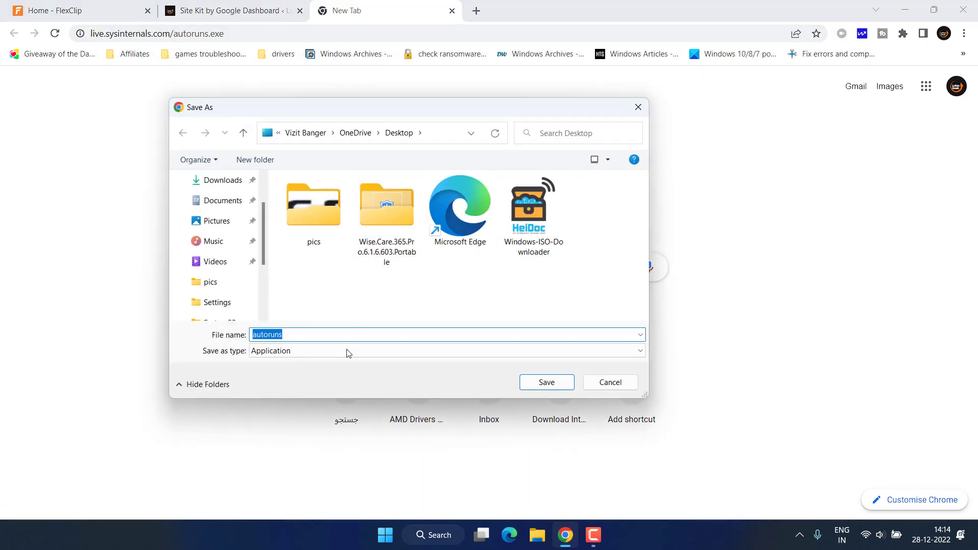
{"action": "left_click", "coordinate": [530, 388]}
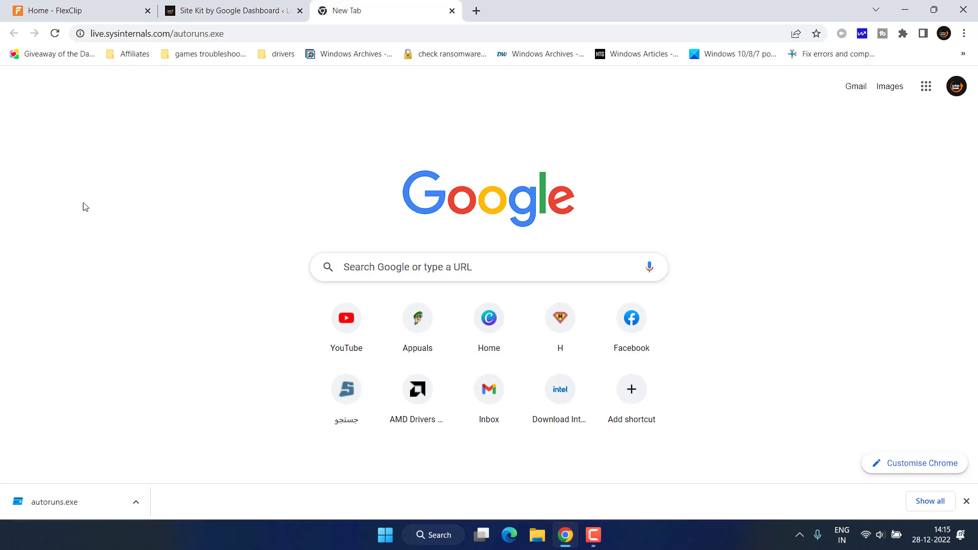
Run autoruns as administrator, untick the missing WinSetupMon driver under Drivers, then close it.
{"action": "left_click", "coordinate": [909, 7]}
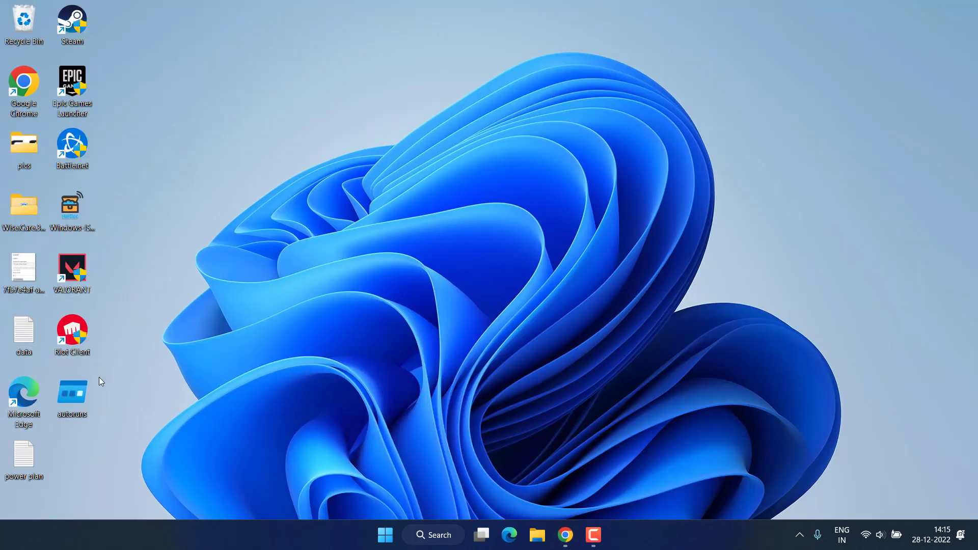
{"action": "right_click", "coordinate": [70, 390]}
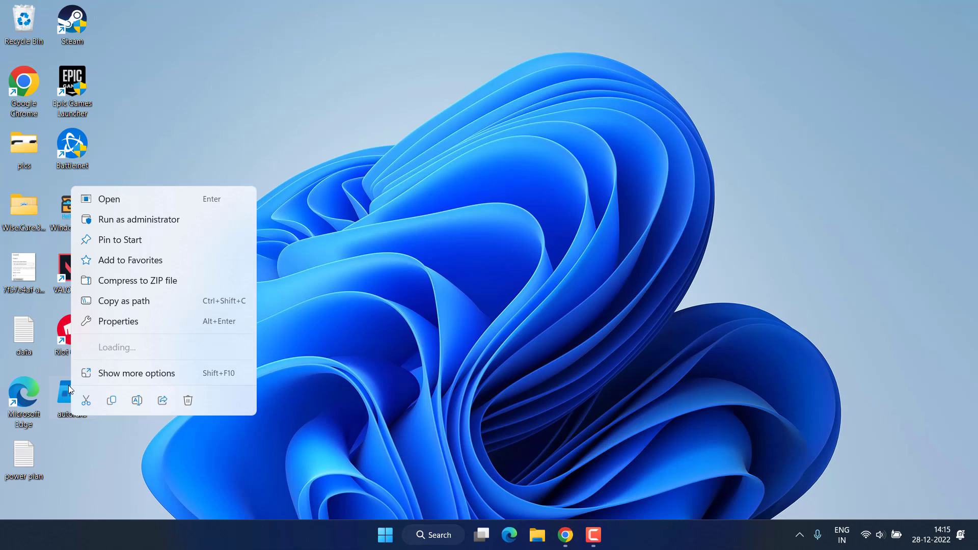
{"action": "left_click", "coordinate": [136, 213]}
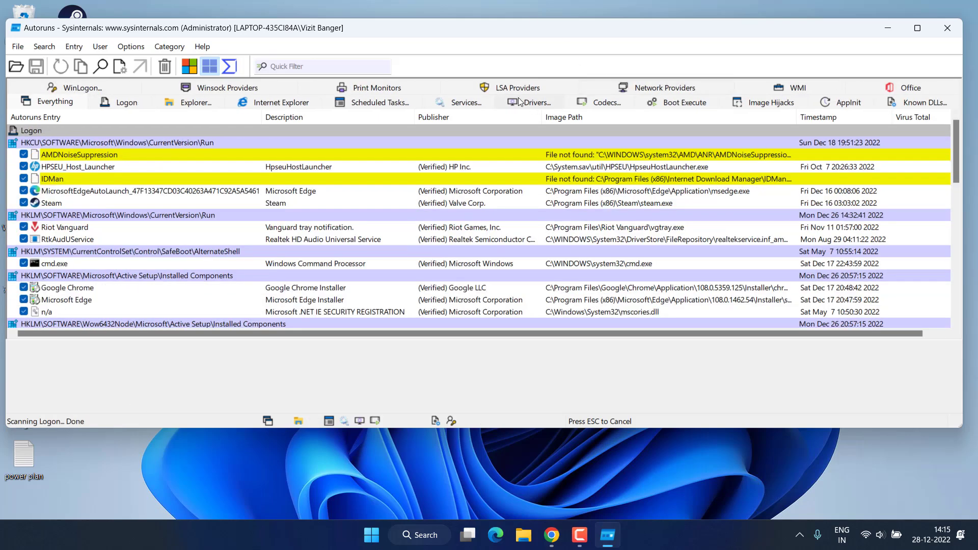
{"action": "left_click", "coordinate": [535, 103]}
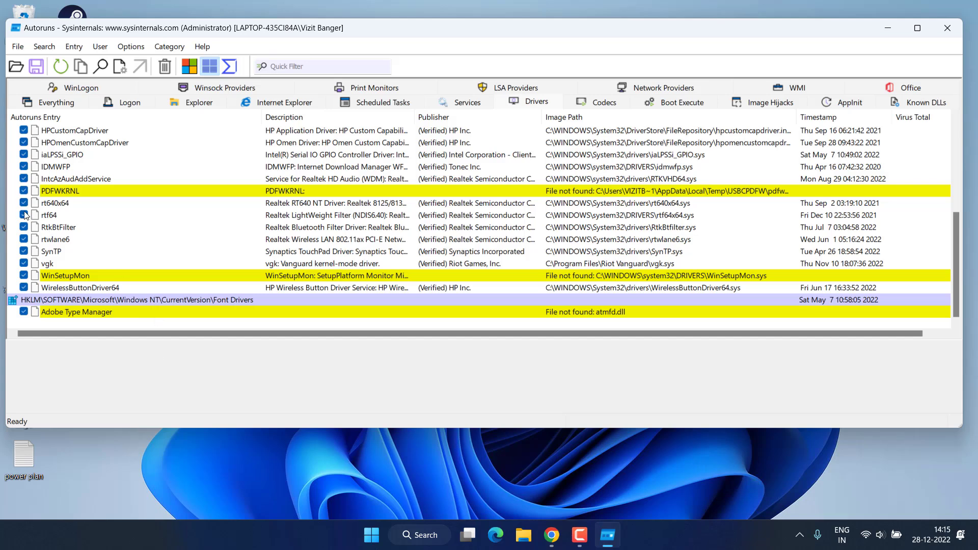
{"action": "left_click", "coordinate": [23, 275]}
{"action": "left_click", "coordinate": [947, 28]}
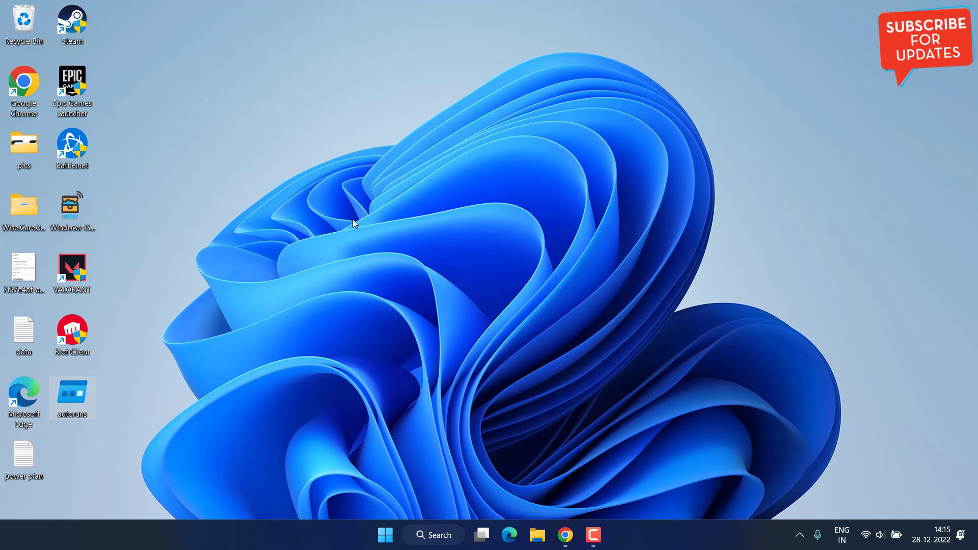
Relaunch Autoruns elevated and delete the PDFWKRNL entry from the Drivers list.
{"action": "right_click", "coordinate": [76, 396]}
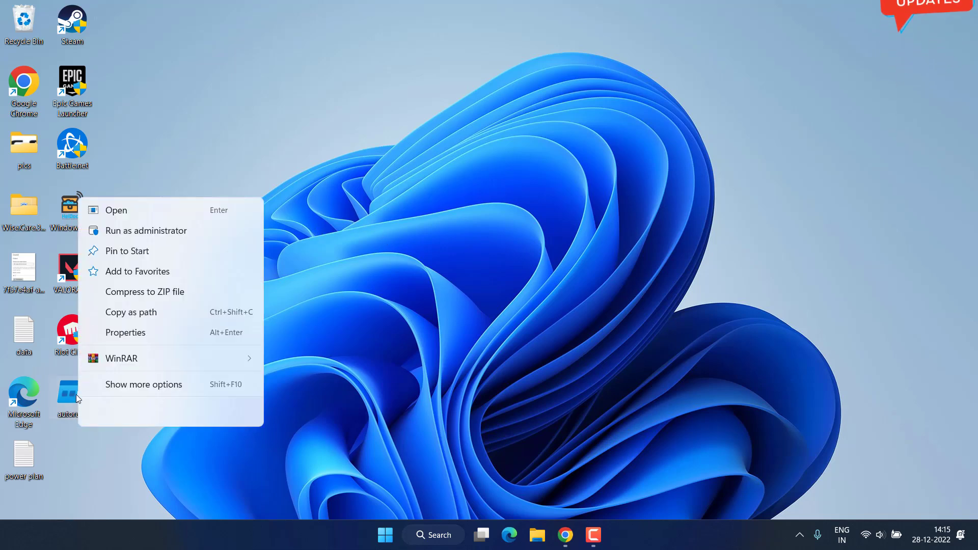
{"action": "left_click", "coordinate": [160, 231]}
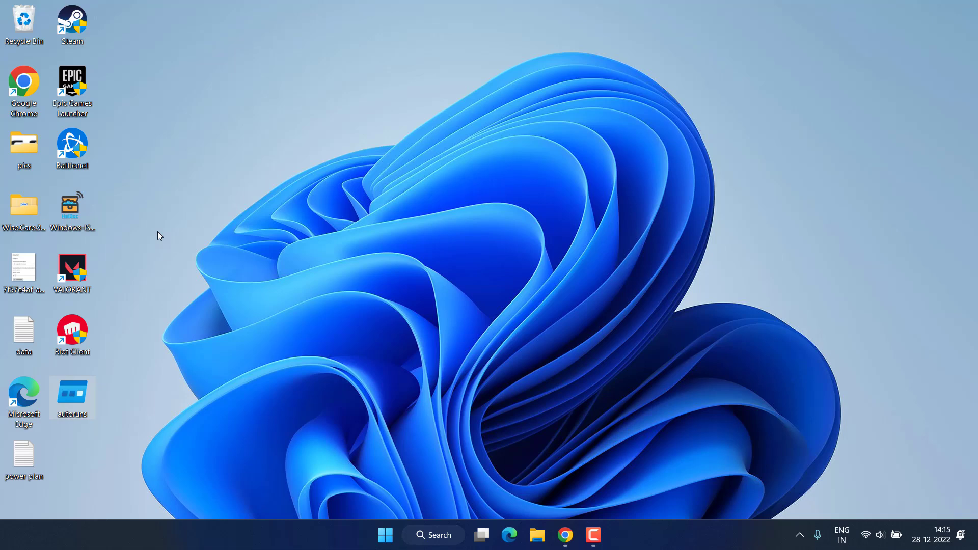
{"action": "left_click", "coordinate": [396, 374]}
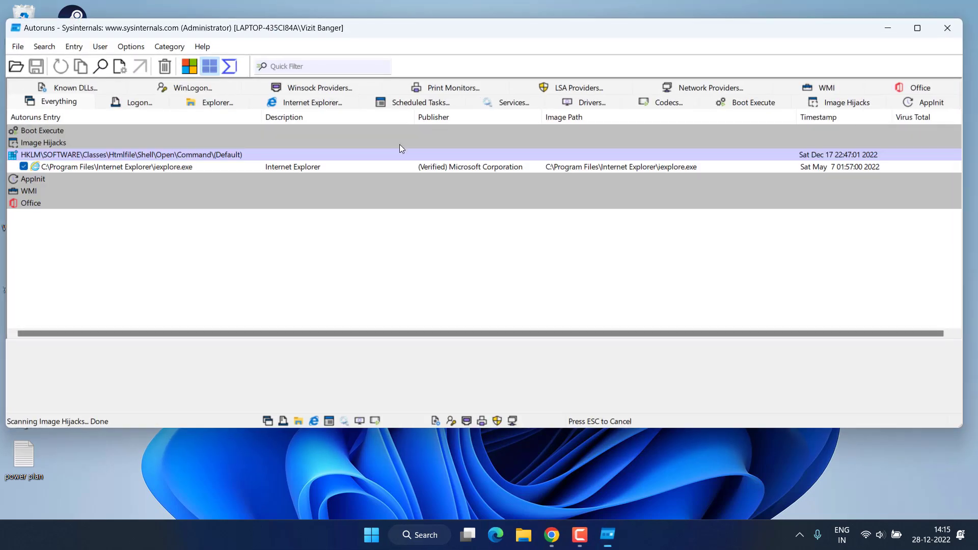
{"action": "left_click", "coordinate": [552, 103]}
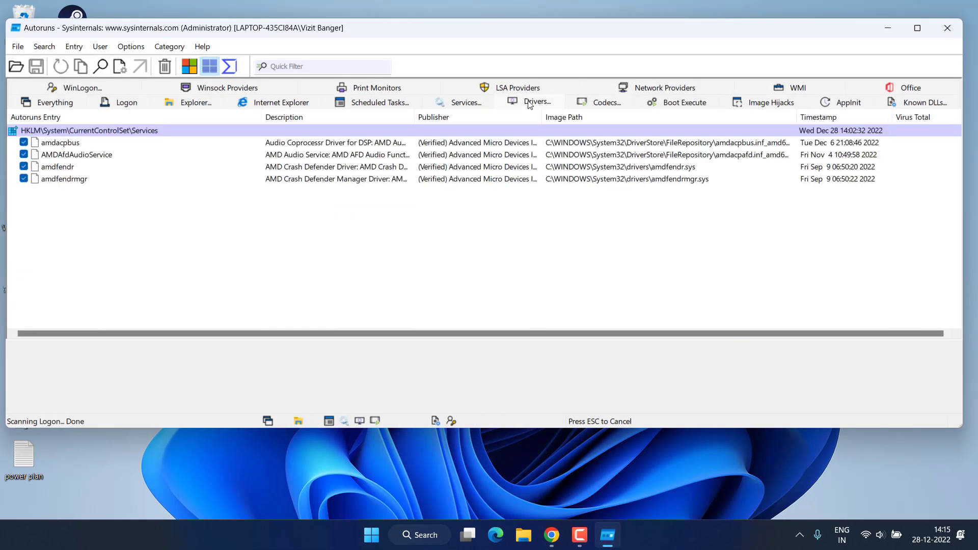
{"action": "right_click", "coordinate": [71, 229]}
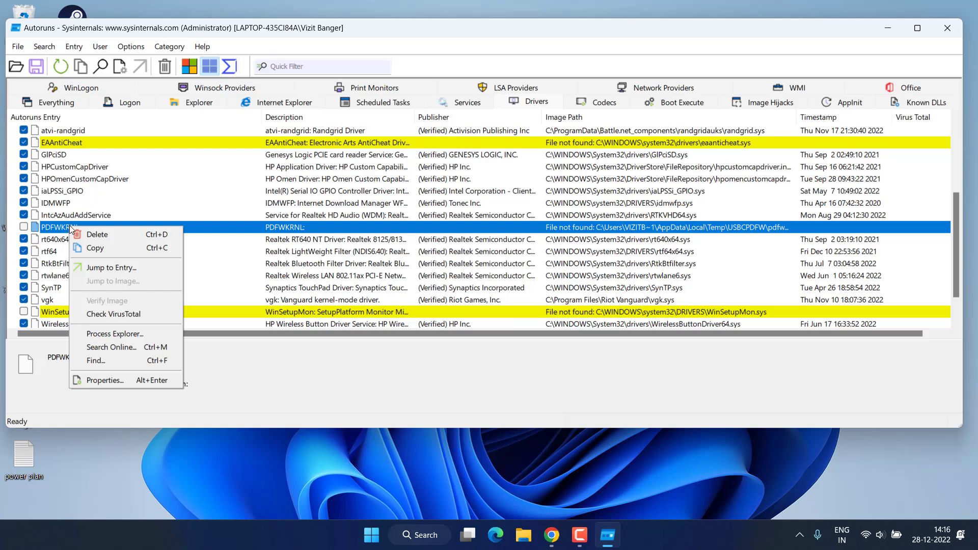
{"action": "left_click", "coordinate": [109, 234]}
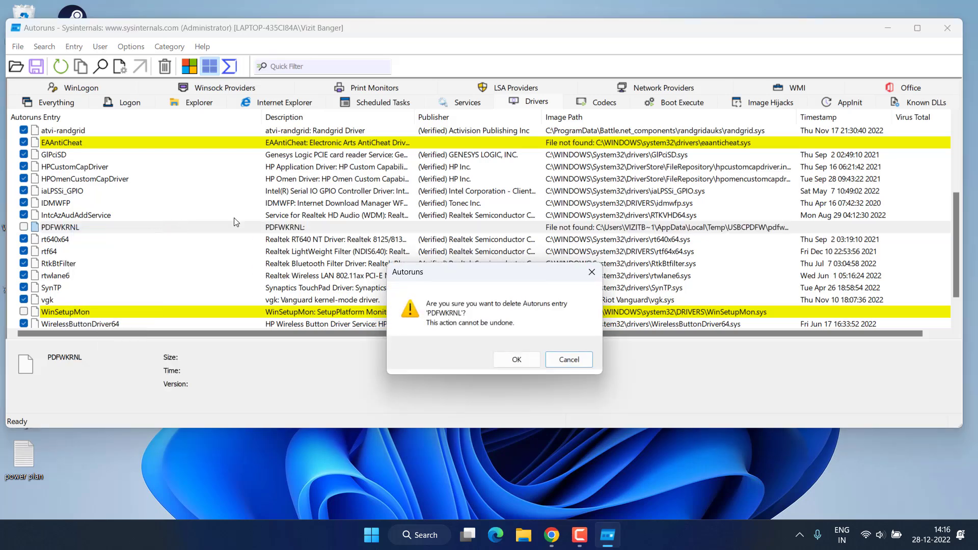
{"action": "left_click", "coordinate": [516, 359]}
Delete the Adobe Type Manager driver entry and close Autoruns.
{"action": "scroll", "coordinate": [82, 299], "scroll_direction": "down", "scroll_amount": 1}
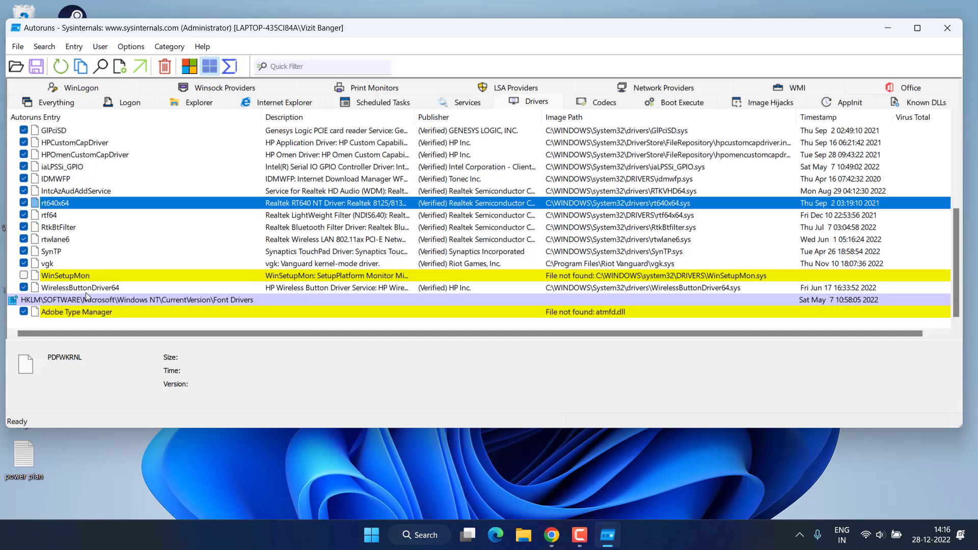
{"action": "right_click", "coordinate": [60, 312]}
{"action": "left_click", "coordinate": [88, 322]}
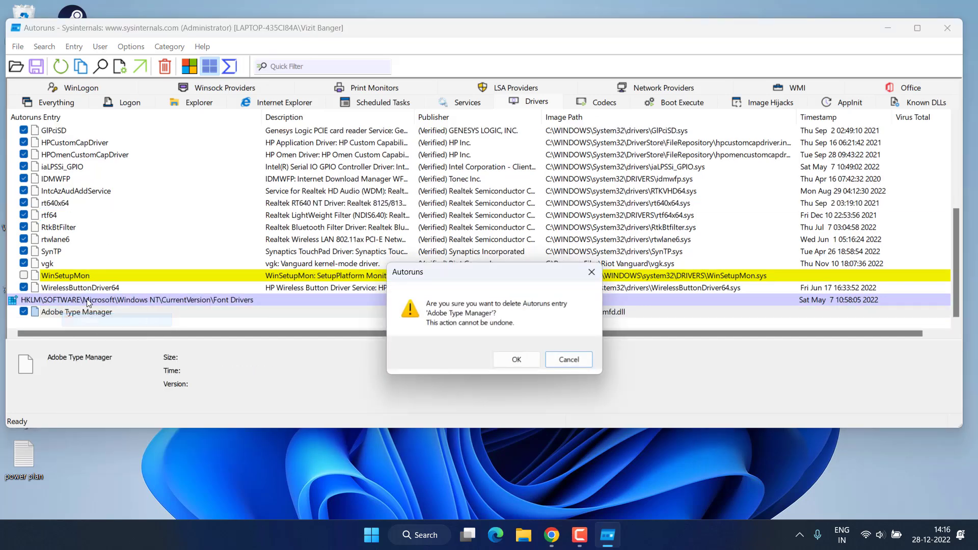
{"action": "left_click", "coordinate": [502, 360]}
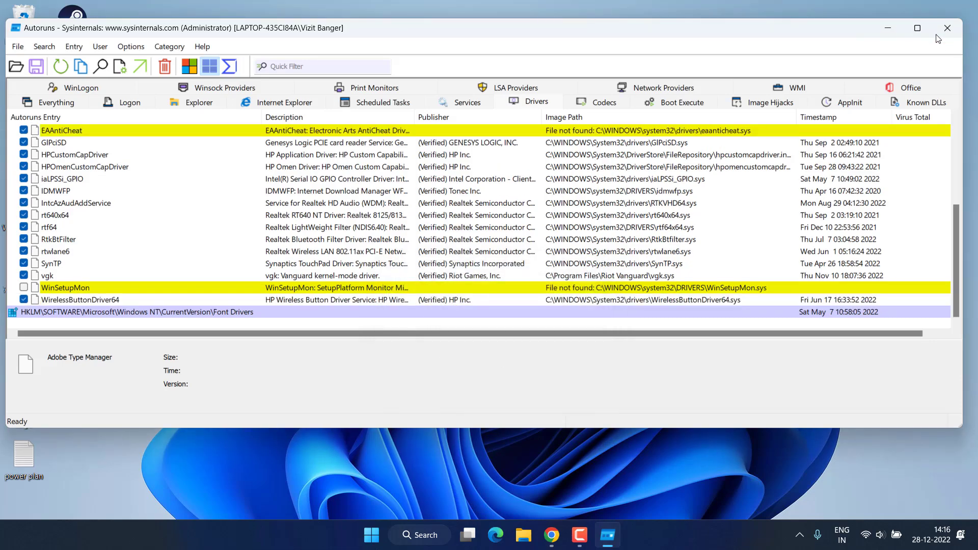
{"action": "left_click", "coordinate": [947, 28]}
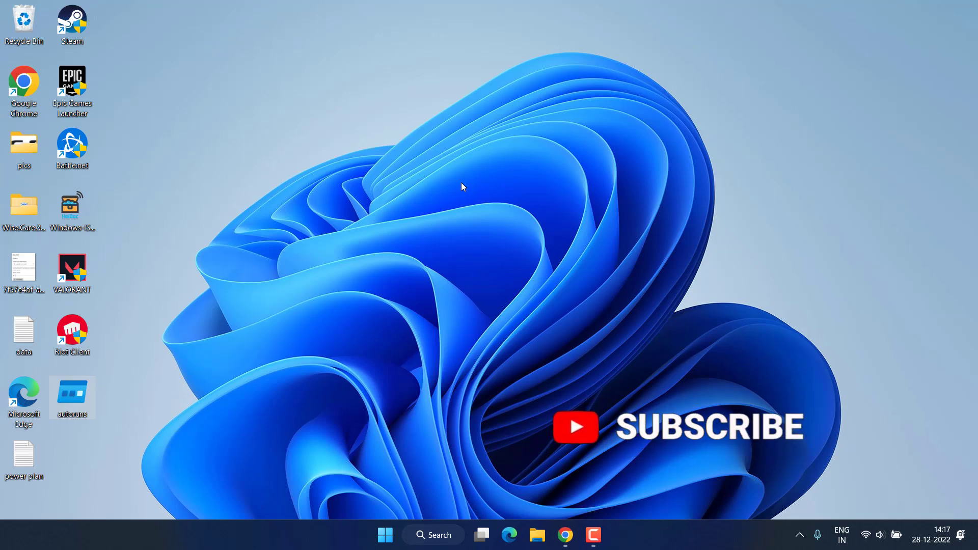
Open Settings at Apps › Optional features, scrolled down to More Windows features.
{"action": "key", "text": "super+i"}
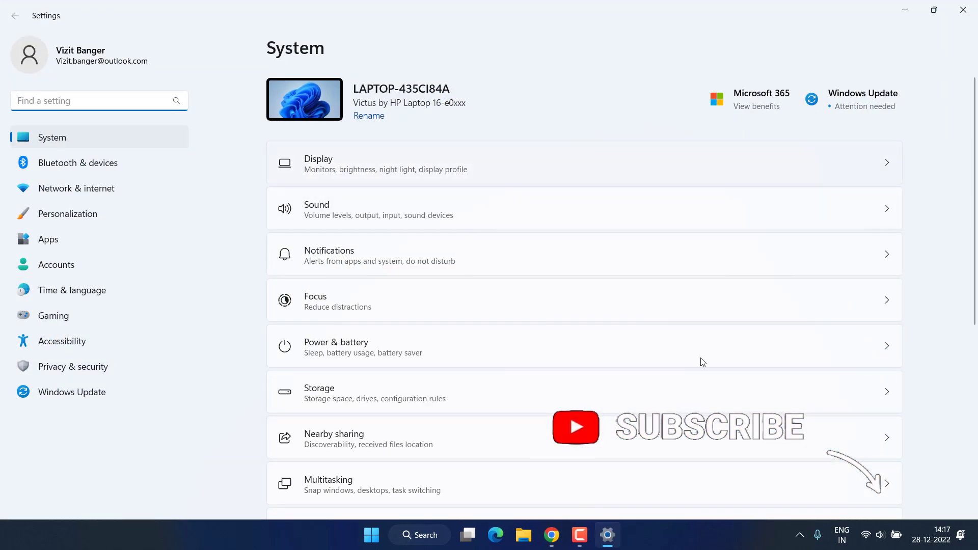
{"action": "left_click", "coordinate": [45, 243]}
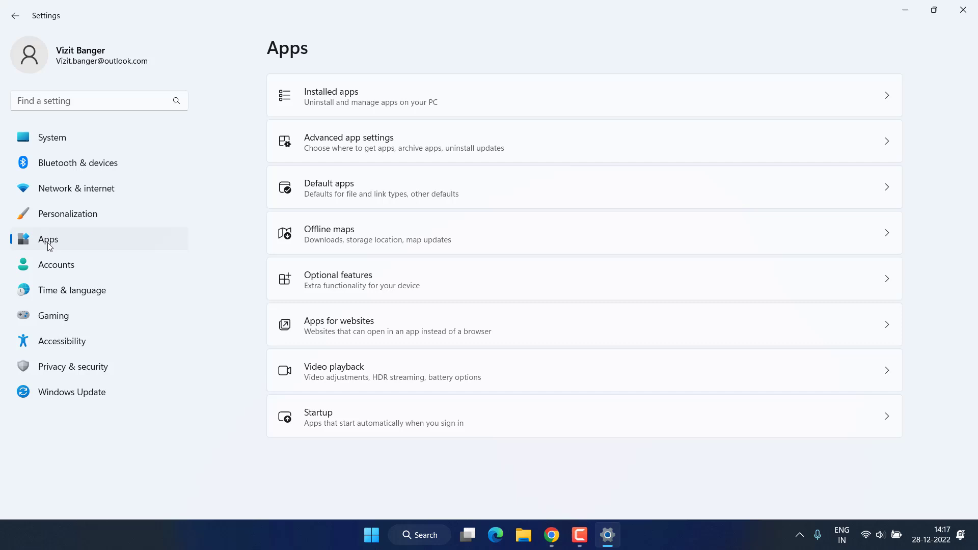
{"action": "left_click", "coordinate": [405, 283]}
{"action": "scroll", "coordinate": [382, 267], "scroll_direction": "down", "scroll_amount": 10}
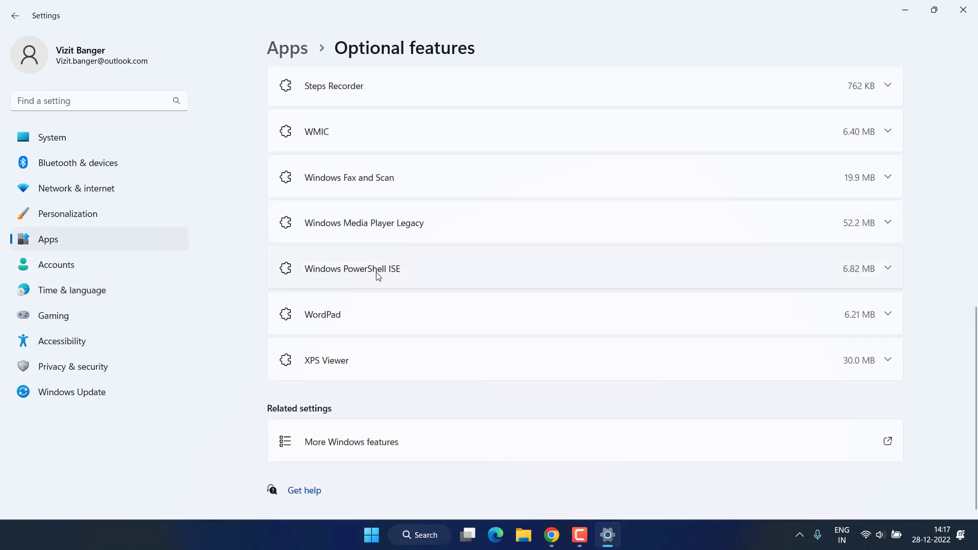
Tick Hyper-V, Virtual Machine Platform and Windows Hypervisor Platform in More Windows features and confirm with OK.
{"action": "left_click", "coordinate": [358, 447]}
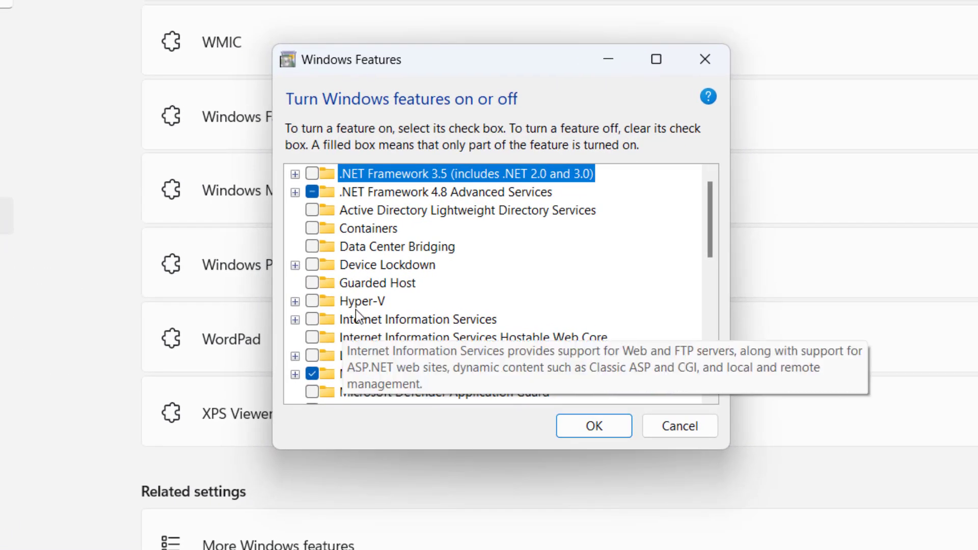
{"action": "left_click", "coordinate": [328, 299]}
{"action": "scroll", "coordinate": [543, 306], "scroll_direction": "down", "scroll_amount": 7}
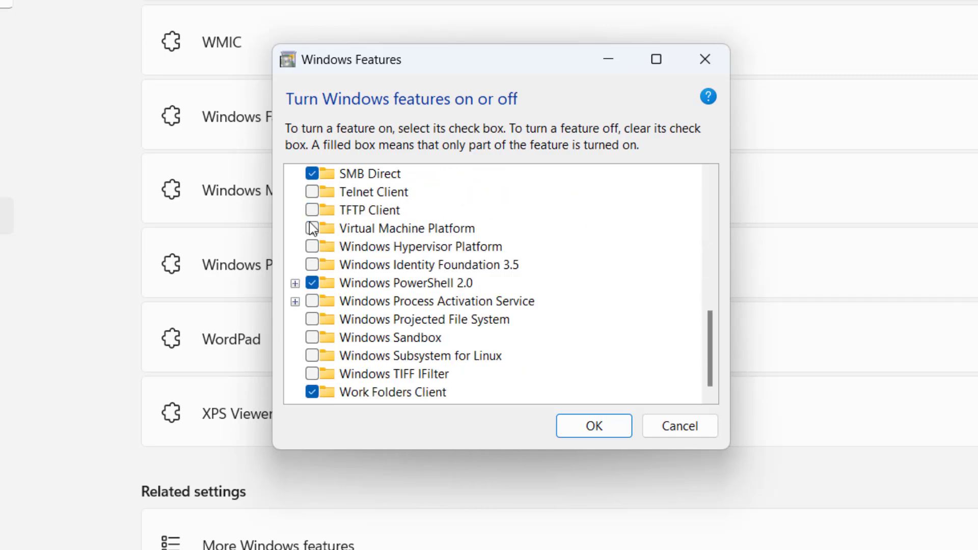
{"action": "left_click", "coordinate": [310, 228]}
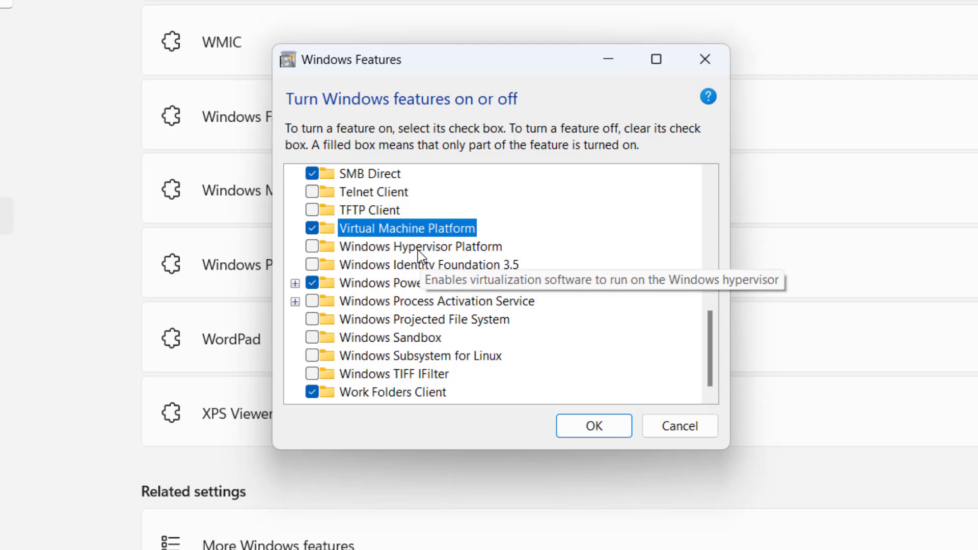
{"action": "left_click", "coordinate": [311, 247]}
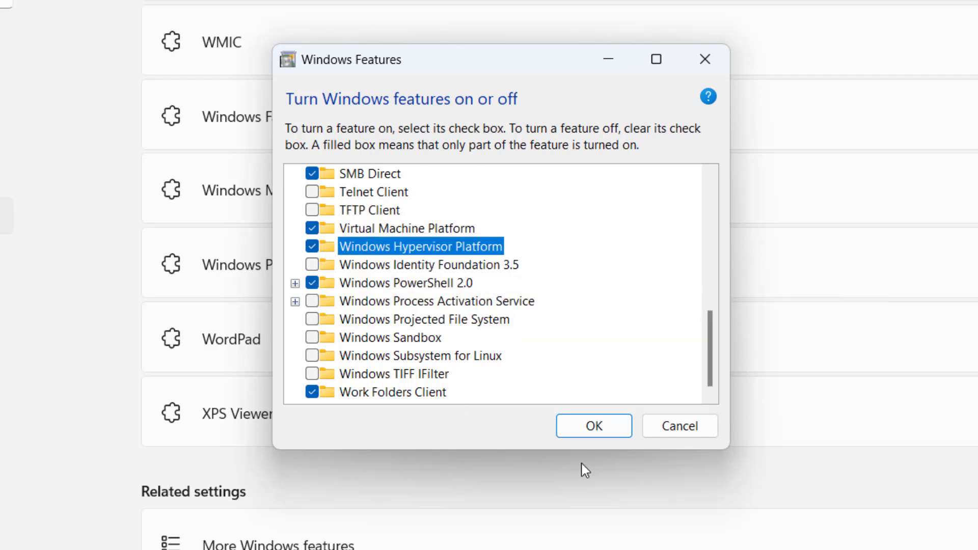
{"action": "left_click", "coordinate": [602, 427]}
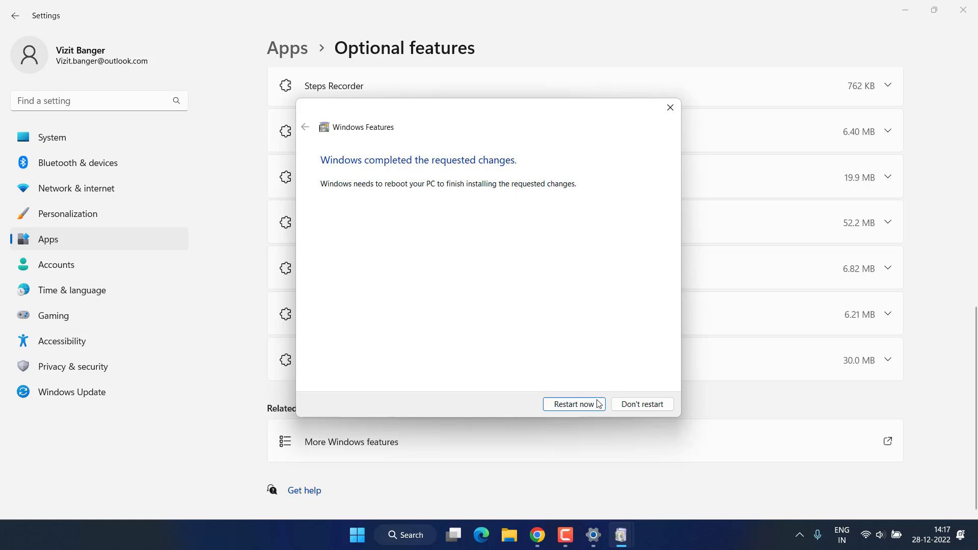
Choose Don't restart on the Windows Features notice and minimize the Settings window.
{"action": "left_click", "coordinate": [643, 404]}
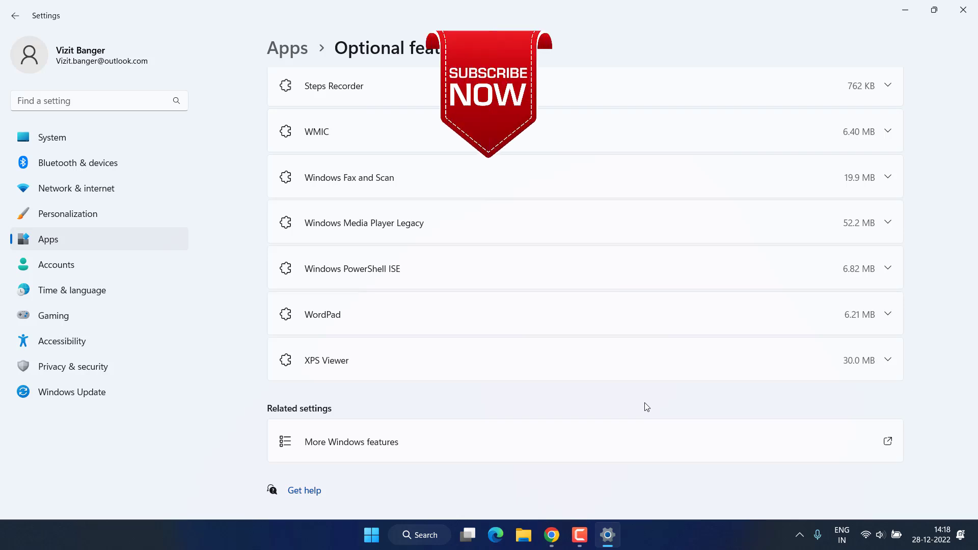
{"action": "left_click", "coordinate": [905, 10]}
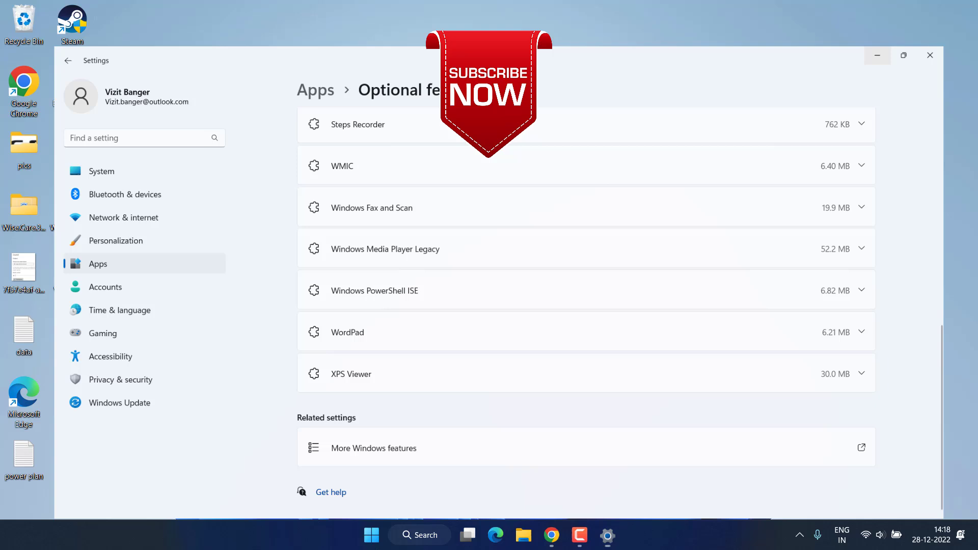